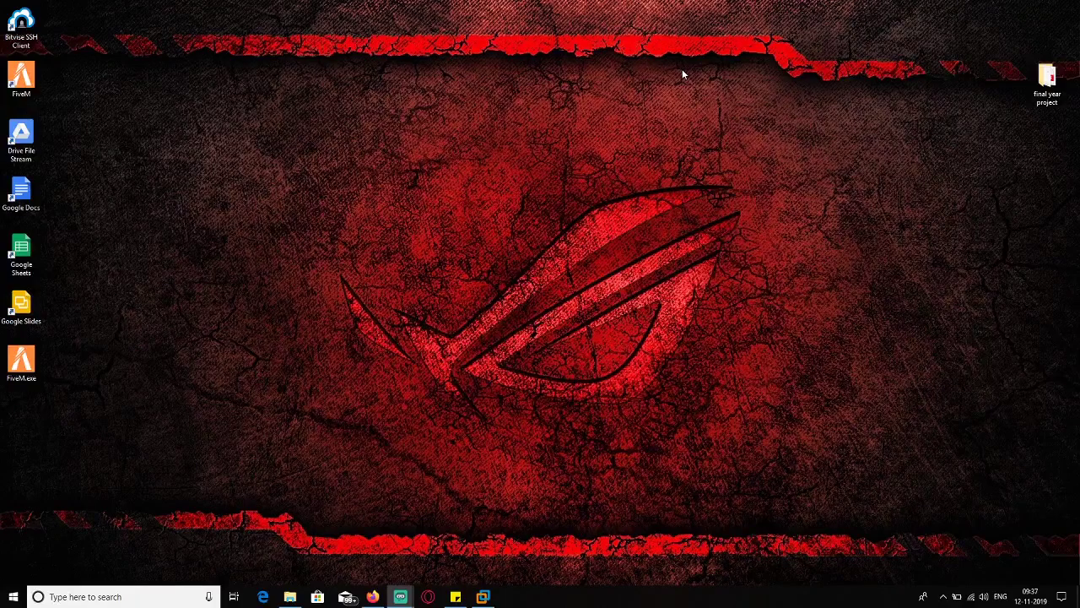
# - Launch Firefox from the taskbar to get a New Tab page
pyautogui.click(372, 596)
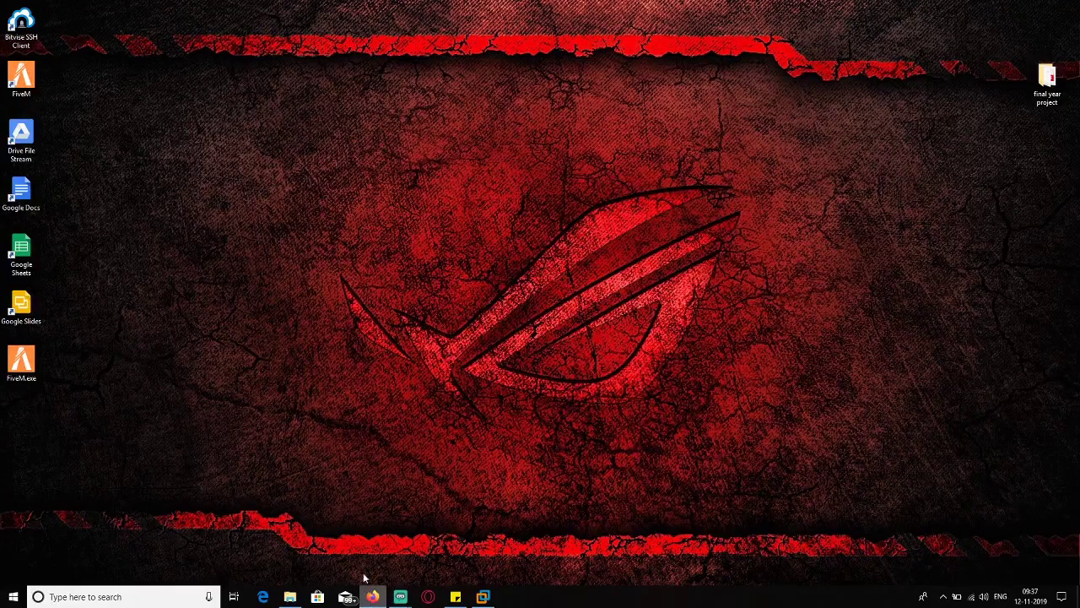
# - Go to kali.org, scroll to the Downloads image table, and open a second empty tab
pyautogui.write('kali')
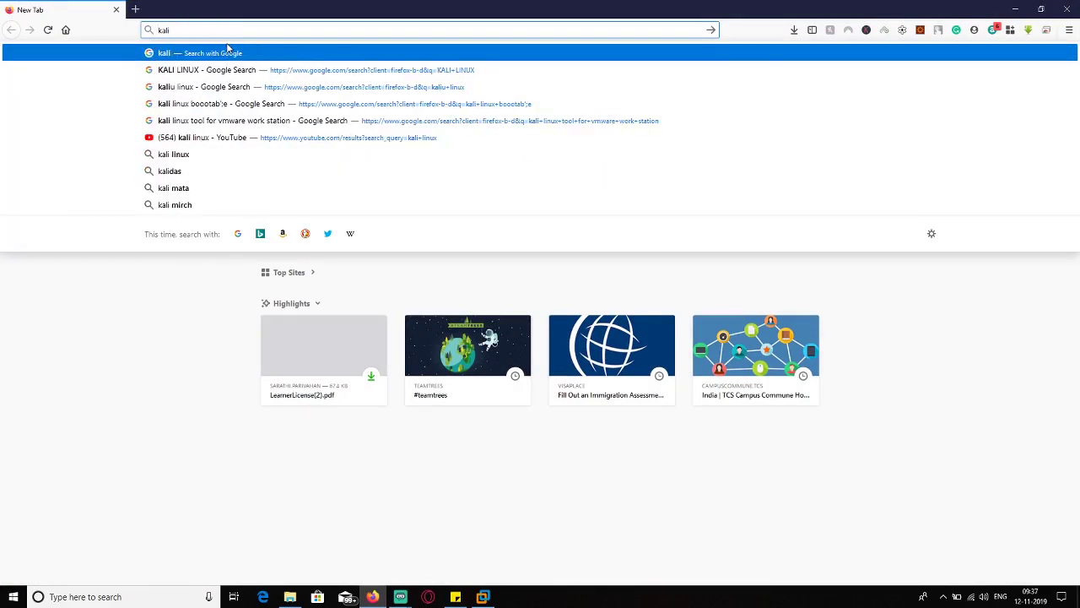
pyautogui.write('.org/')
pyautogui.press('Return')
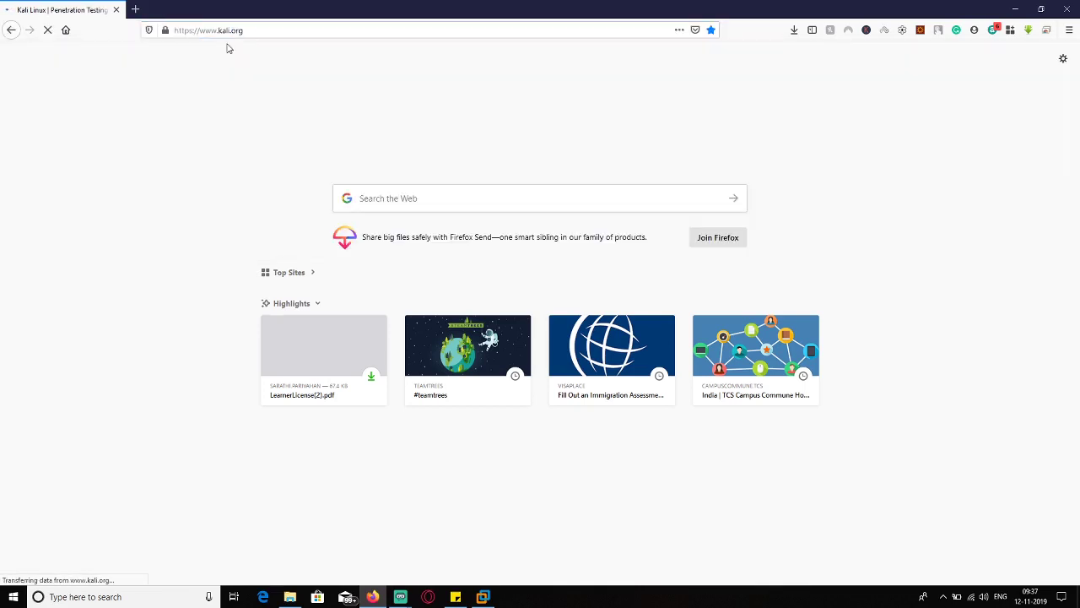
pyautogui.moveTo(512, 66)
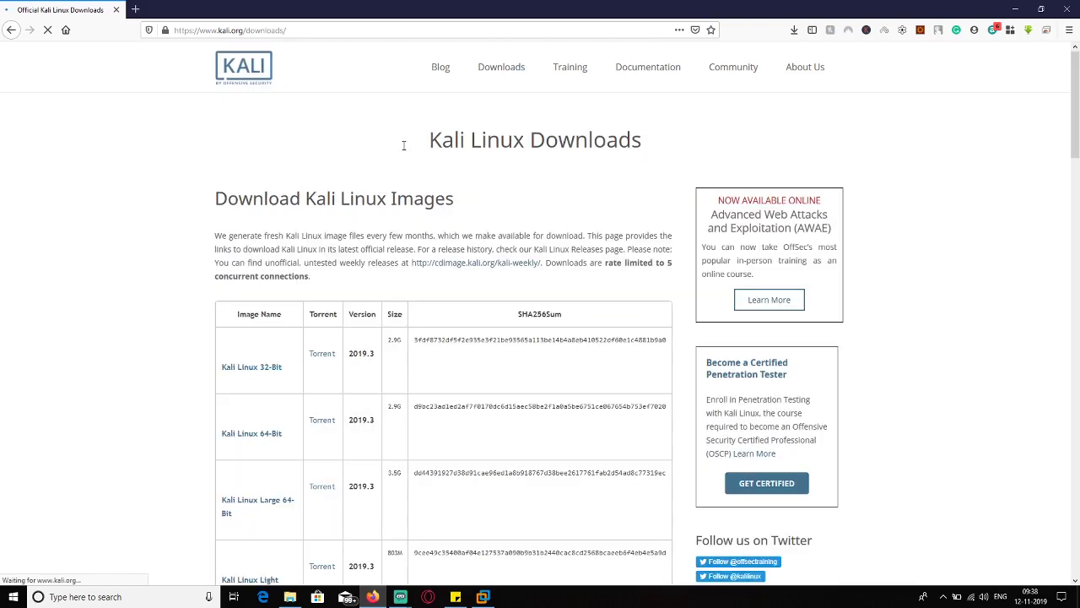
pyautogui.scroll(-2, 295, 321)
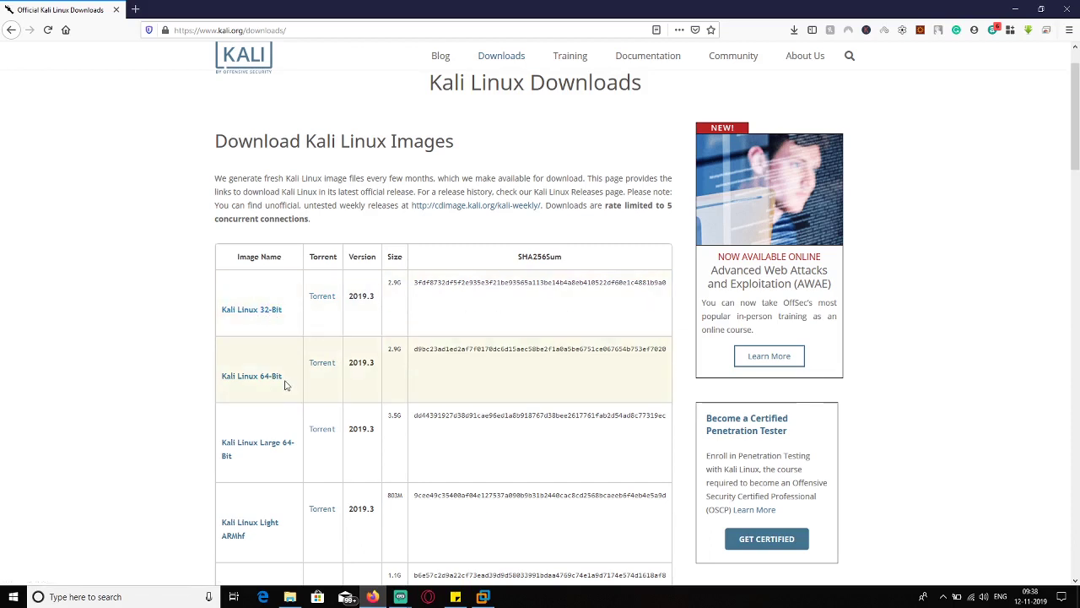
pyautogui.click(135, 9)
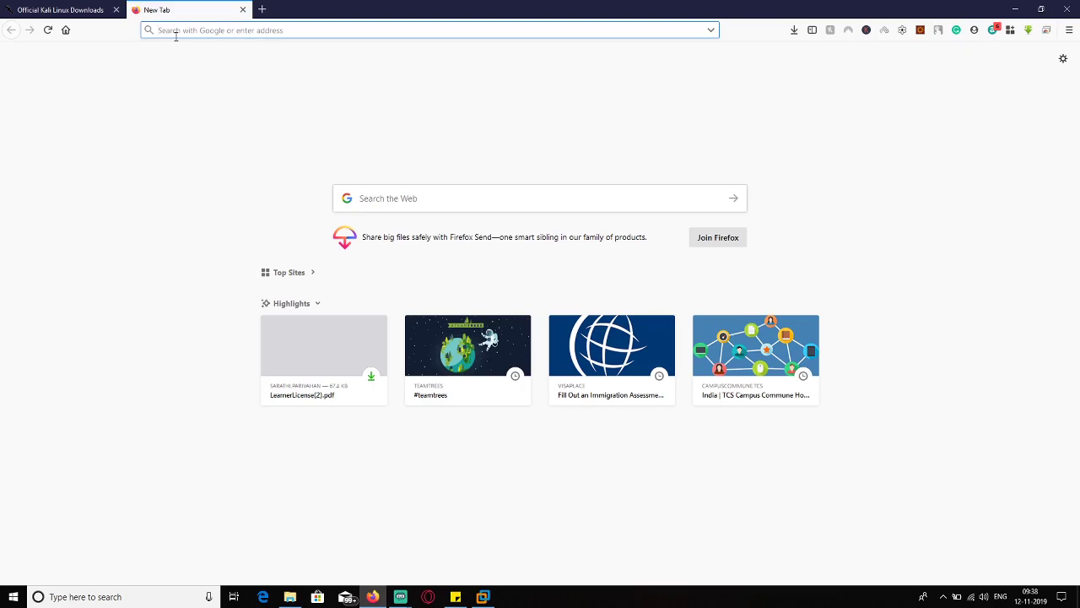
# - Google 'vmware workstation', then search 'virtualbox' in another new tab
pyautogui.write('vmwa')
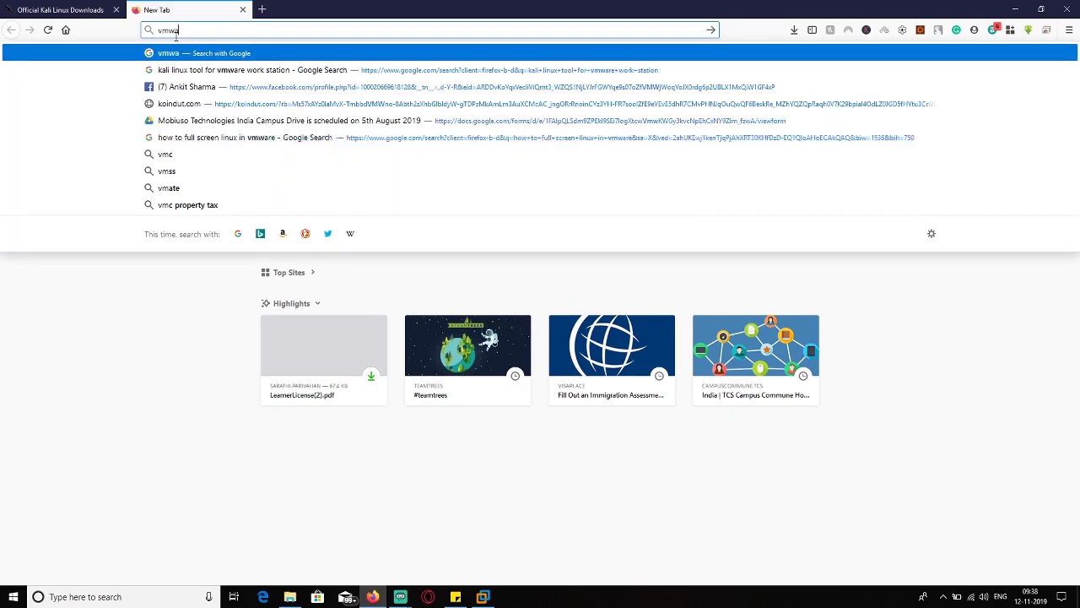
pyautogui.write('rwworls')
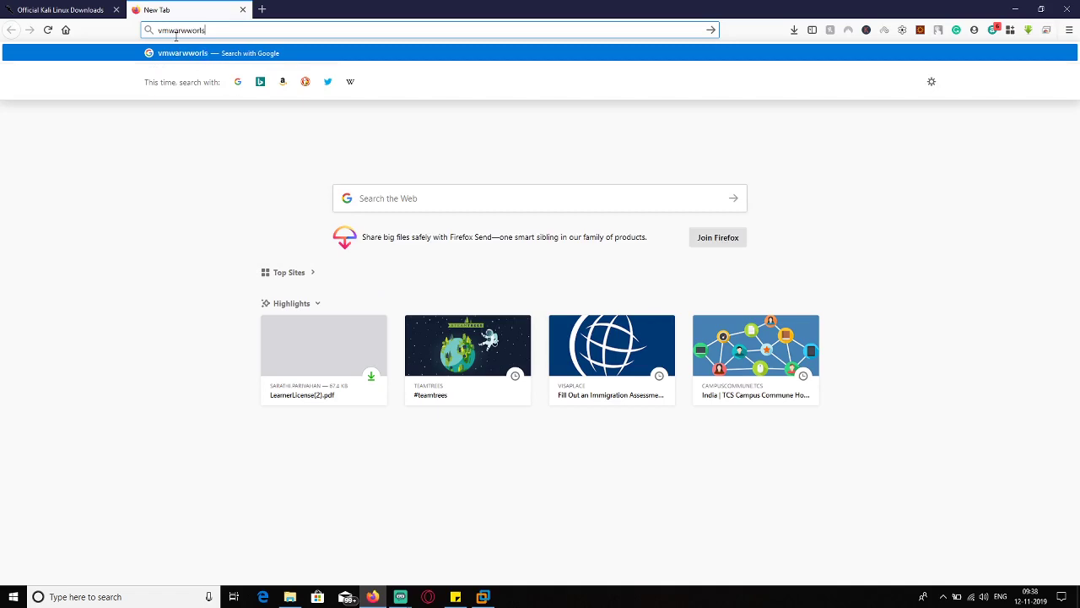
pyautogui.write('tation')
pyautogui.press('Return')
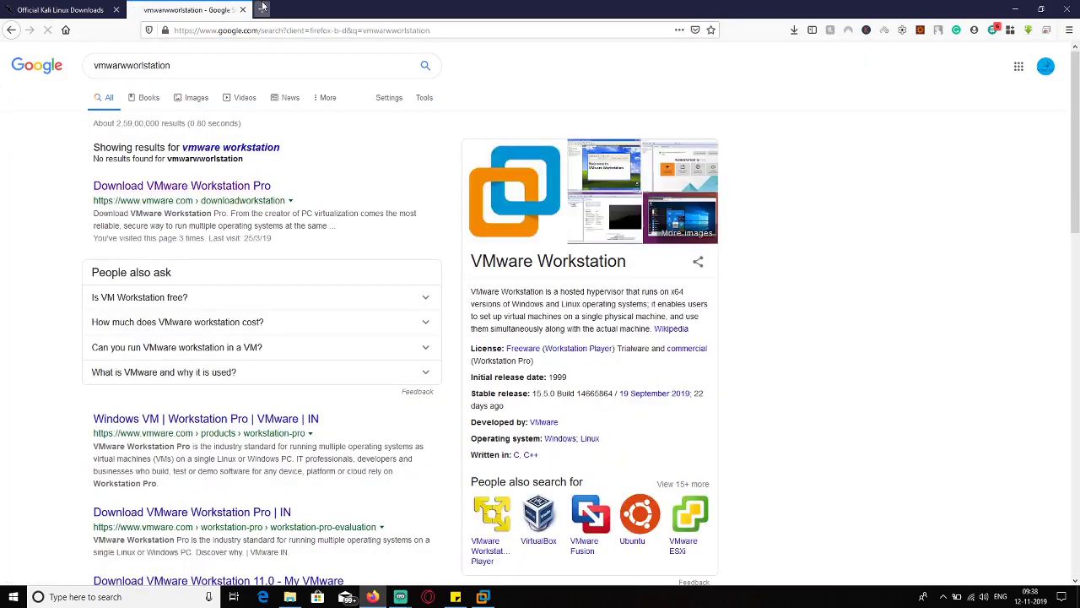
pyautogui.hotkey('ctrl', 't')
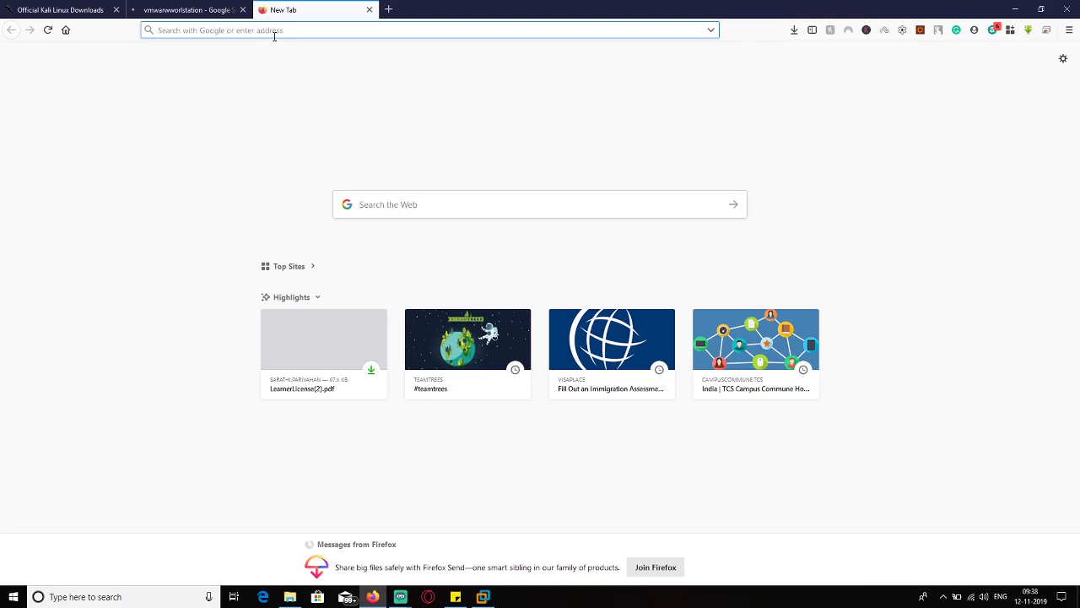
pyautogui.write('virtual')
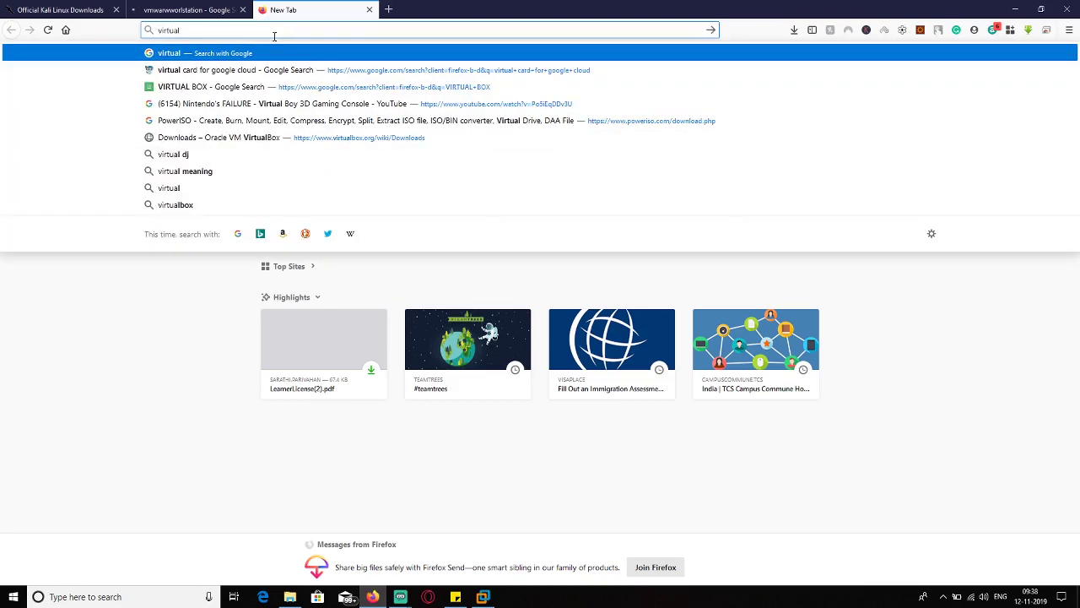
pyautogui.write('box')
pyautogui.press('Return')
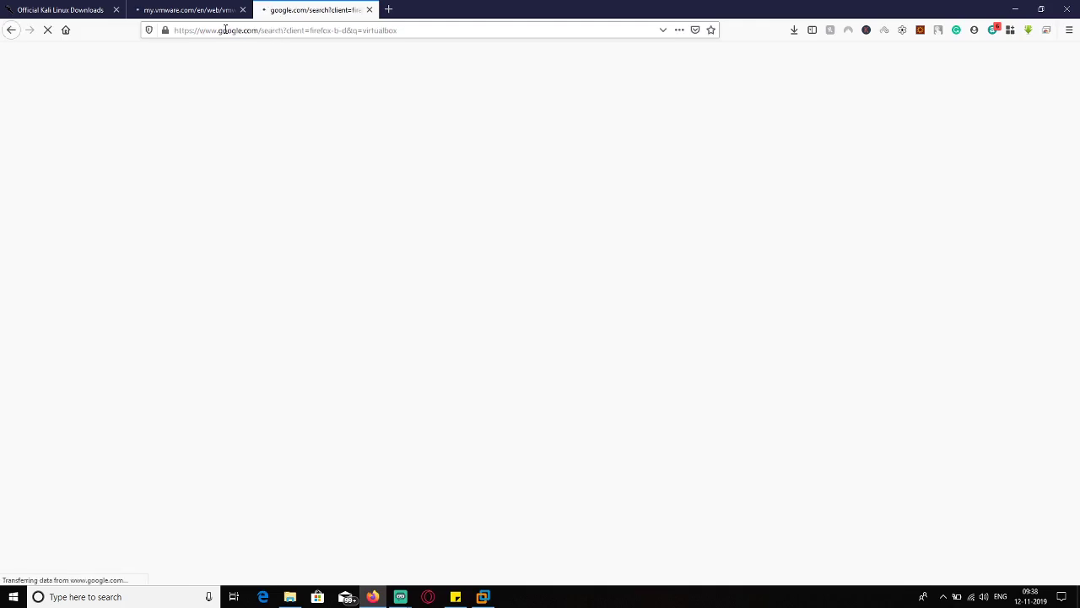
# - Expand the VMware Workstation Pro 15.5.0 Linux entry, then open the Oracle VM VirtualBox site
pyautogui.click(203, 16)
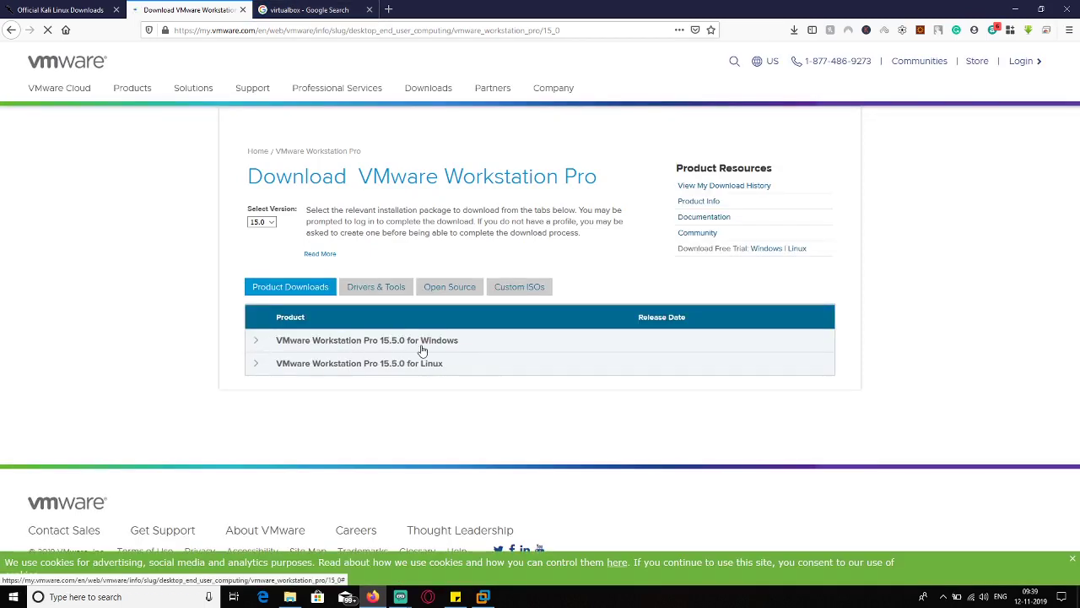
pyautogui.click(284, 361)
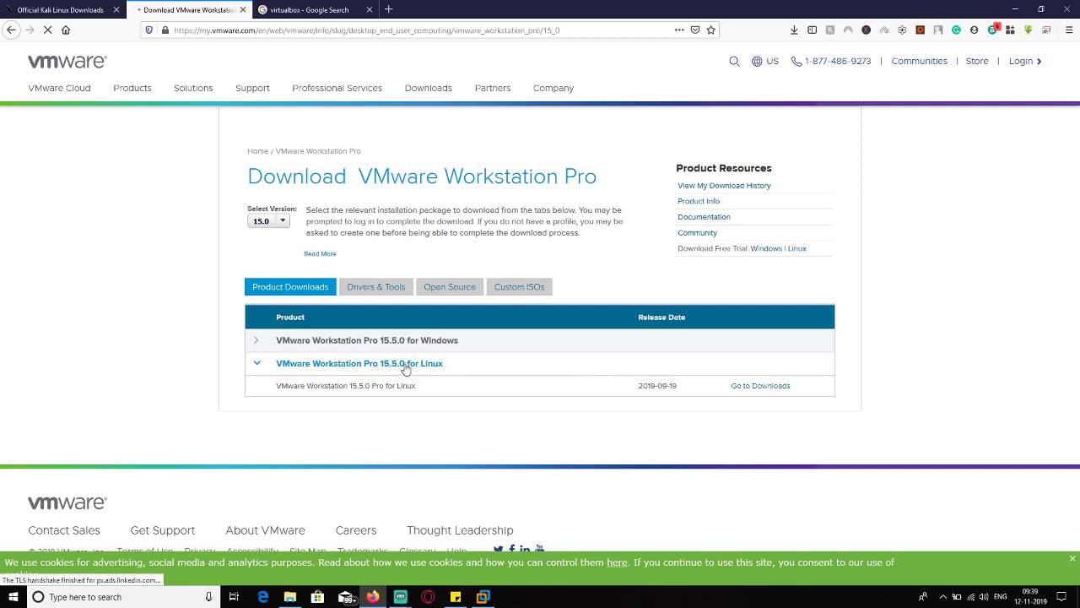
pyautogui.click(306, 9)
pyautogui.click(156, 149)
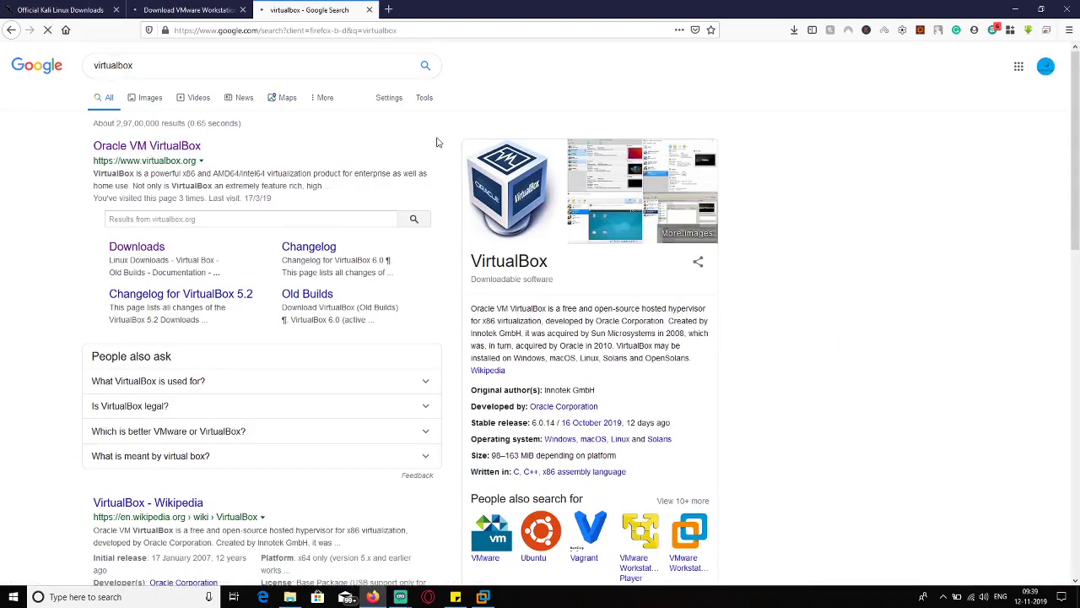
# - Minimize Firefox, open the kali-linux-2019-2-amd64-iso folder in Explorer, and bring up VMware Workstation
pyautogui.click(1013, 8)
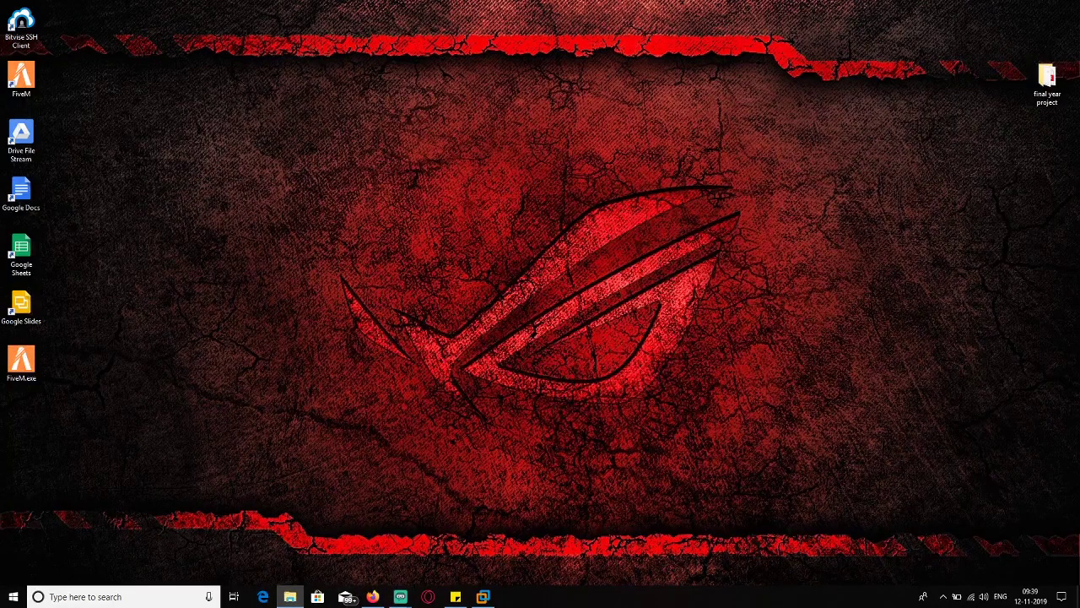
pyautogui.click(289, 597)
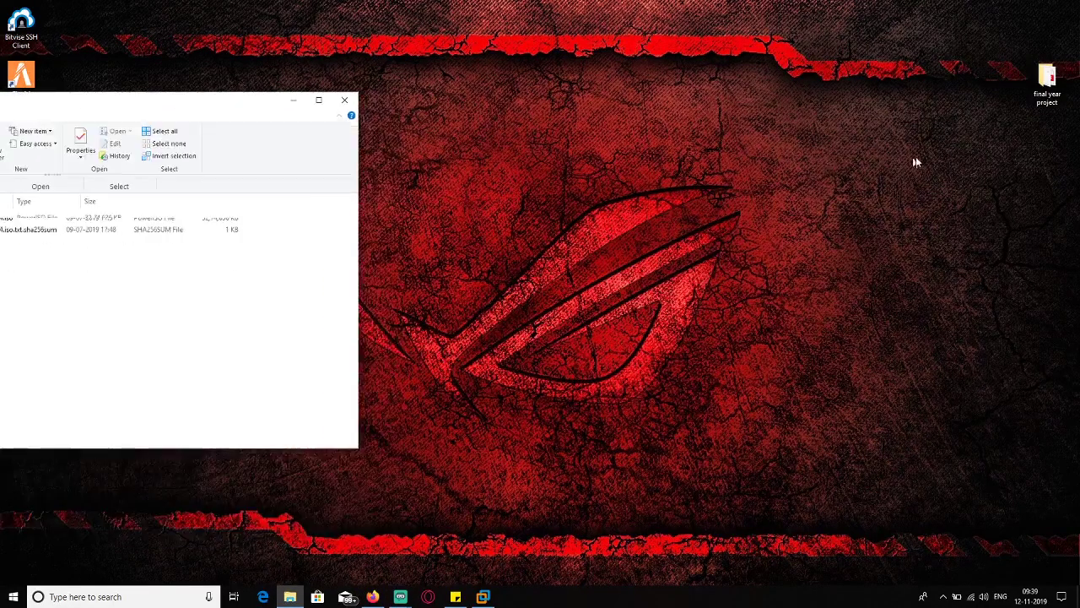
pyautogui.moveTo(916, 160); pyautogui.dragTo(735, 74)
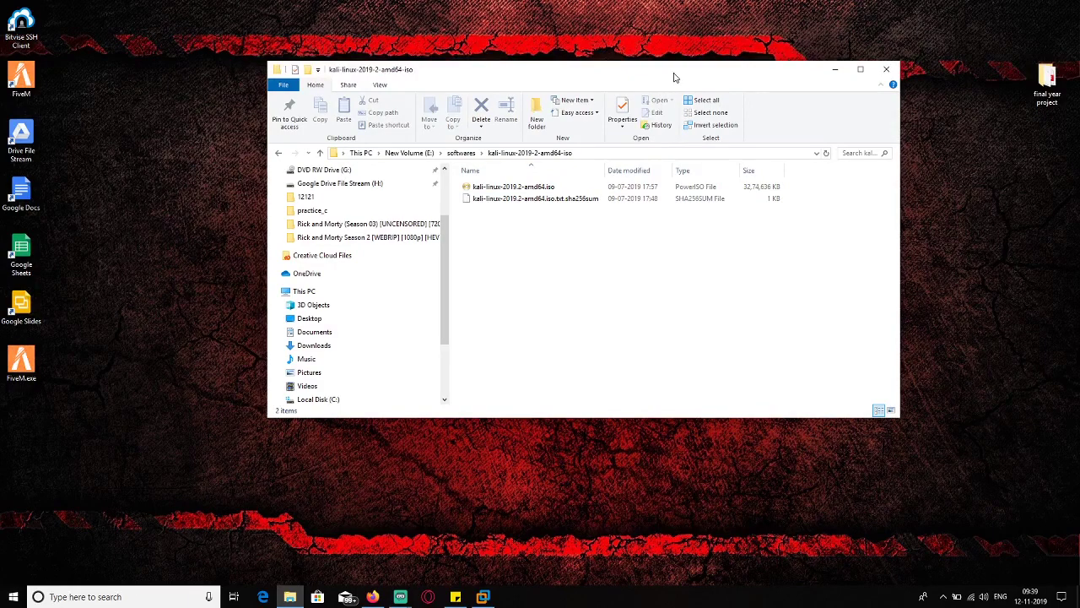
pyautogui.moveTo(675, 77); pyautogui.dragTo(825, 74)
pyautogui.click(483, 596)
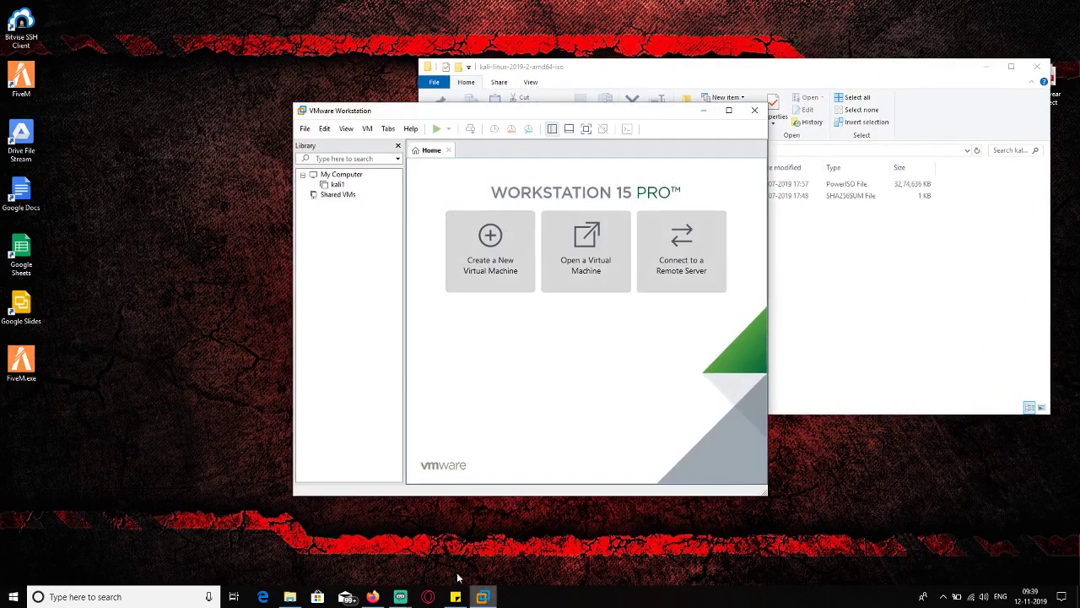
# - Start a Typical new virtual machine that installs from a disc image file
pyautogui.click(494, 259)
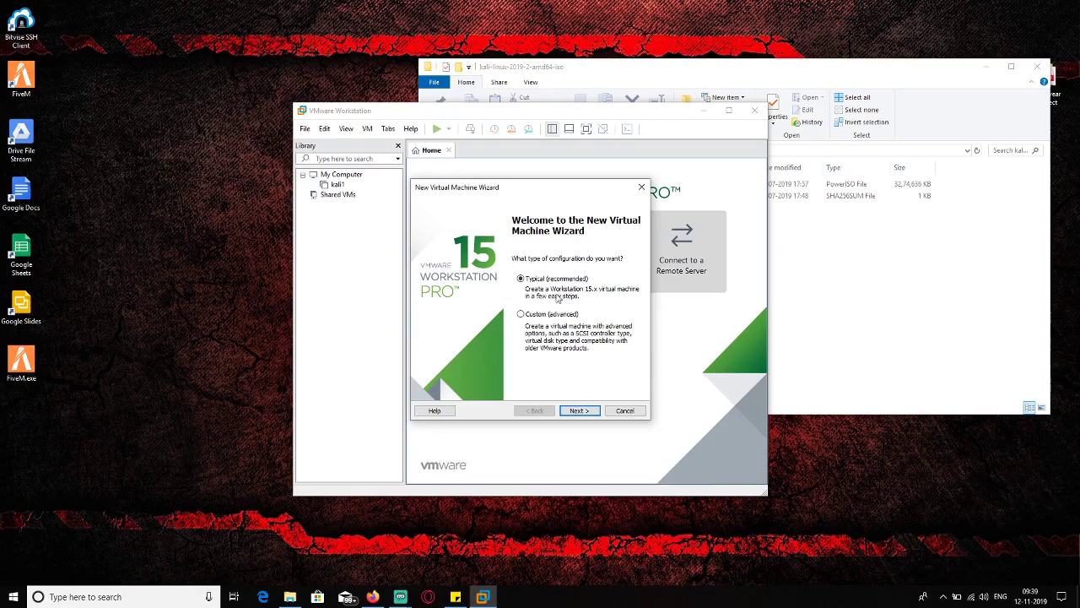
pyautogui.click(579, 411)
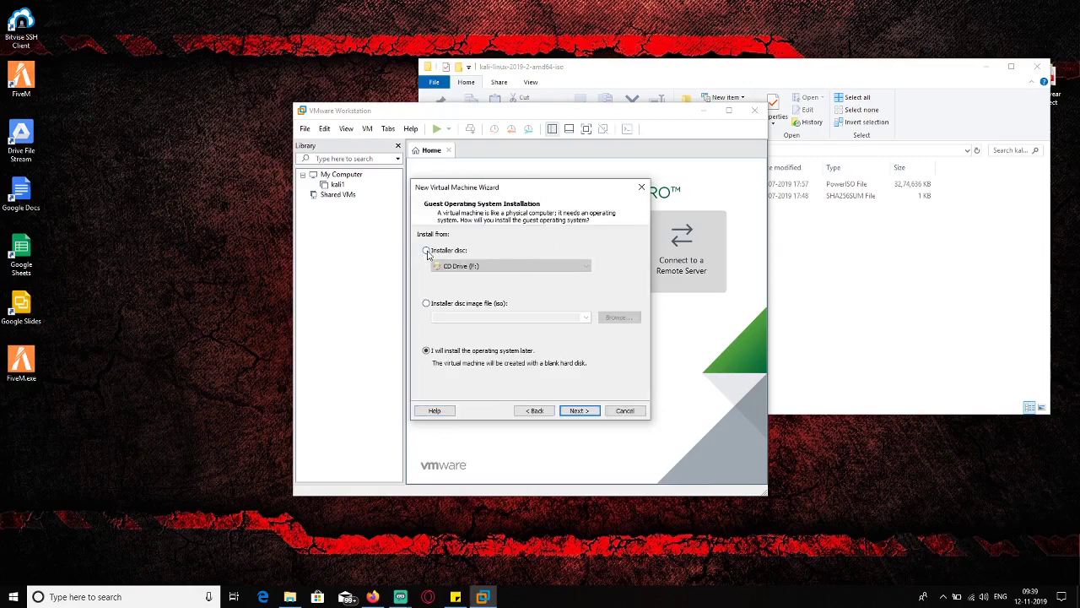
pyautogui.click(434, 305)
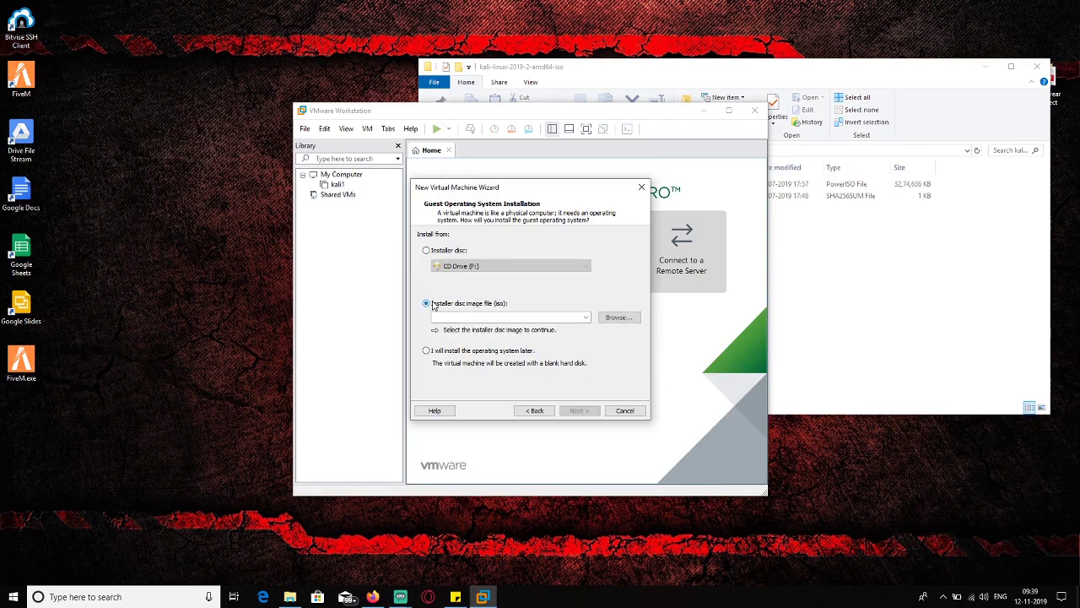
# - Select kali-linux-2019.2-amd64.iso from E:\softwares\kali-linux-2019-2-amd64-iso as the installer image
pyautogui.click(611, 318)
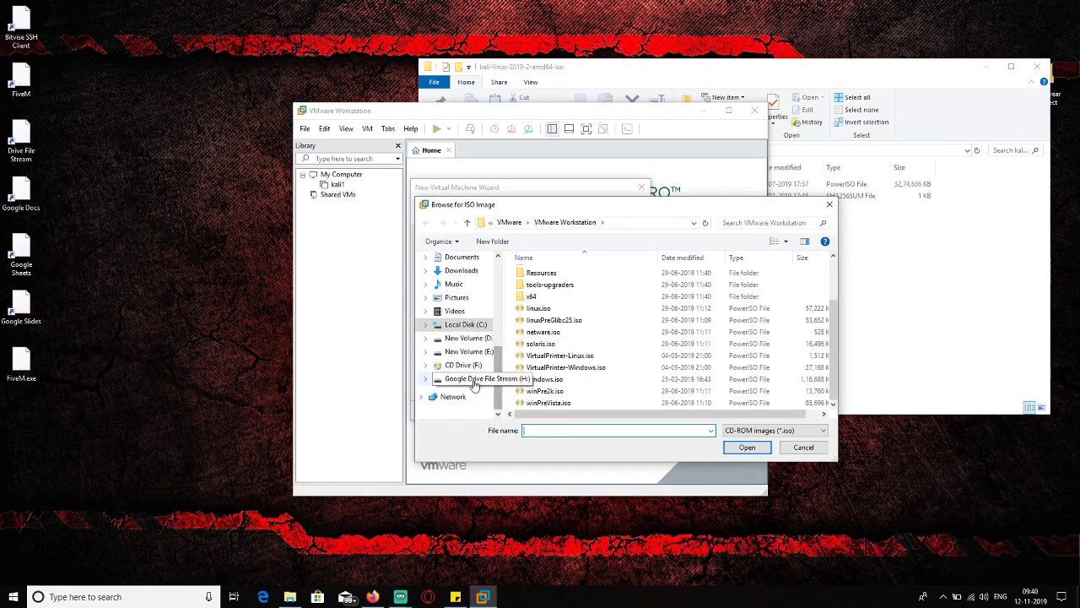
pyautogui.click(464, 378)
pyautogui.click(466, 353)
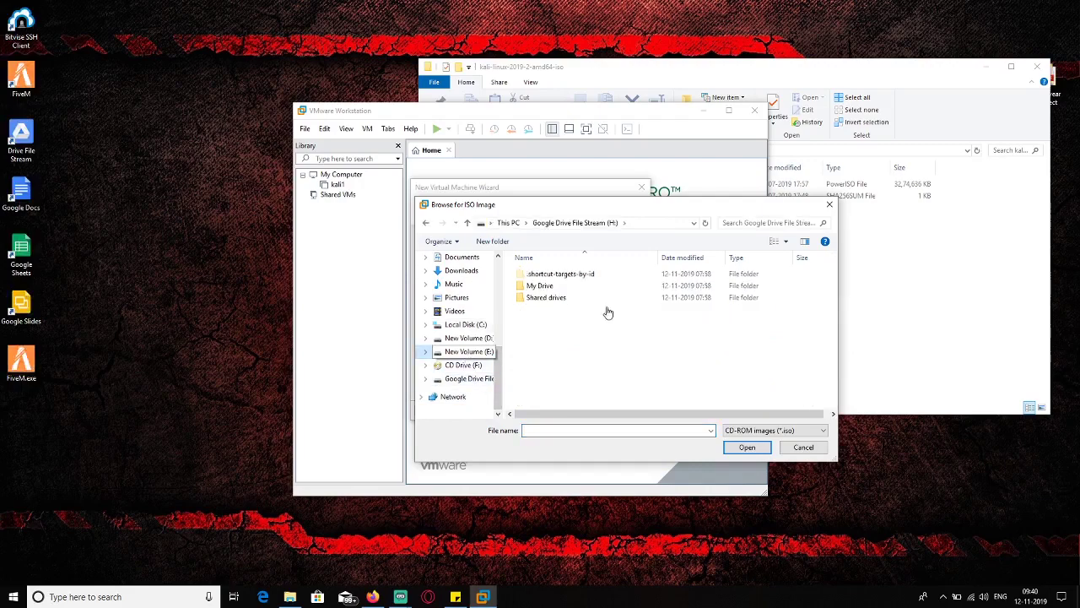
pyautogui.scroll(-5, 601, 340)
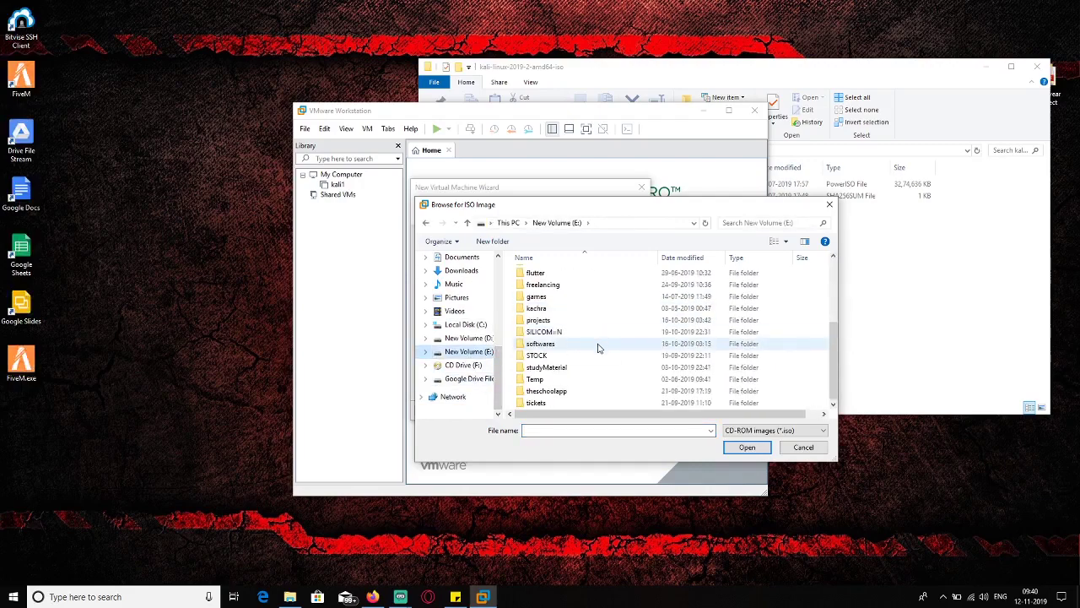
pyautogui.doubleClick(549, 378)
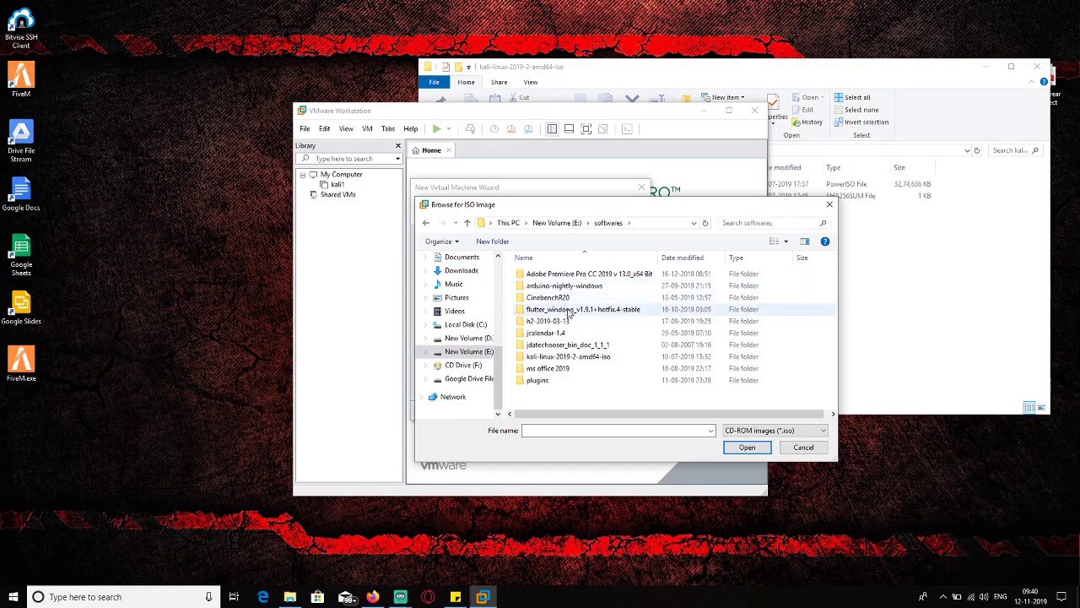
pyautogui.doubleClick(573, 357)
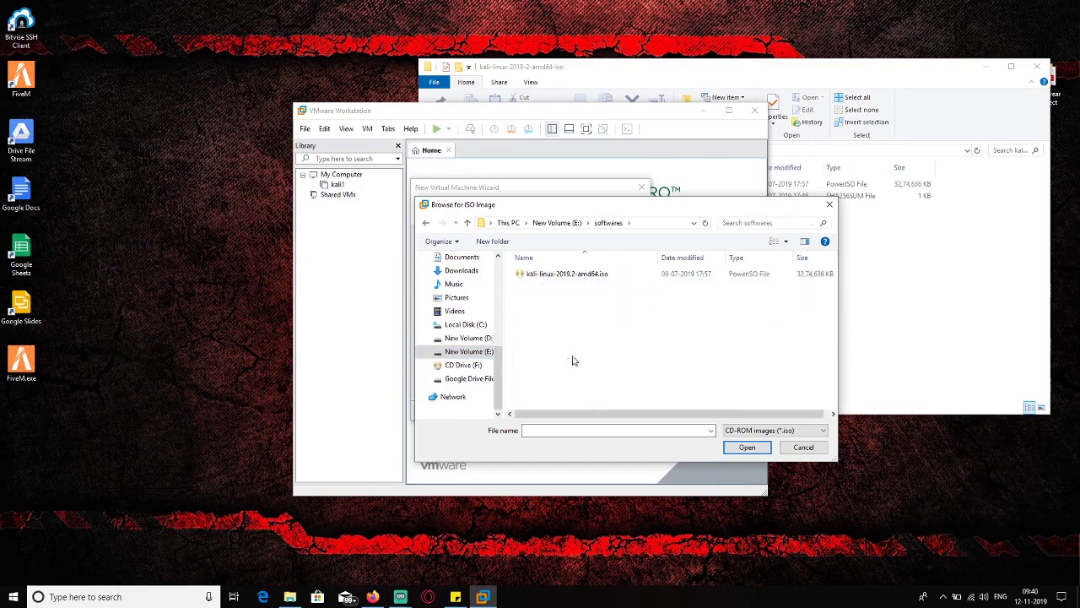
pyautogui.click(572, 275)
pyautogui.click(747, 447)
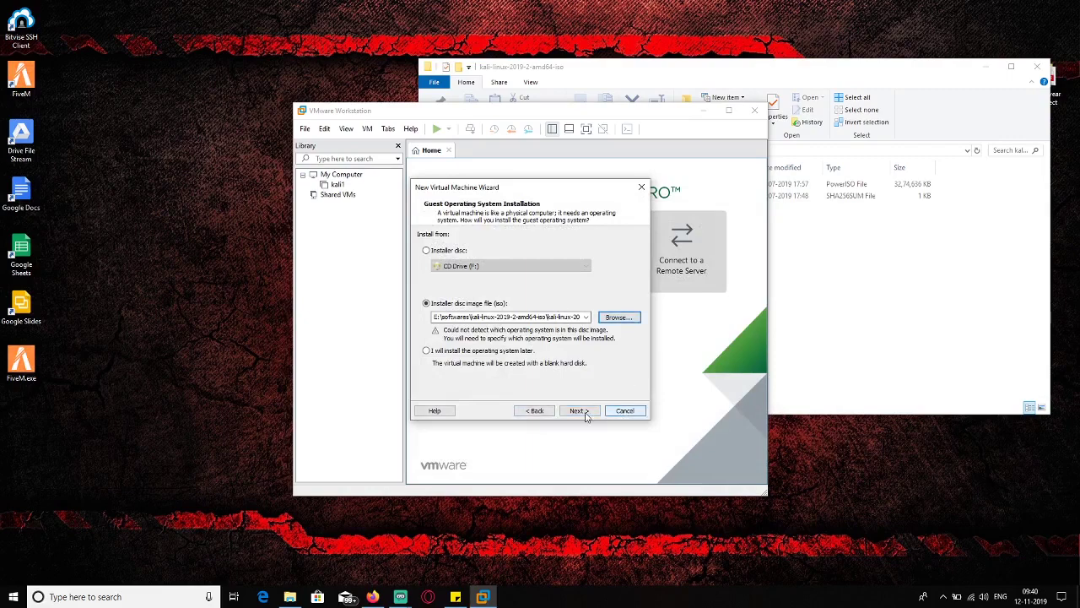
pyautogui.click(579, 411)
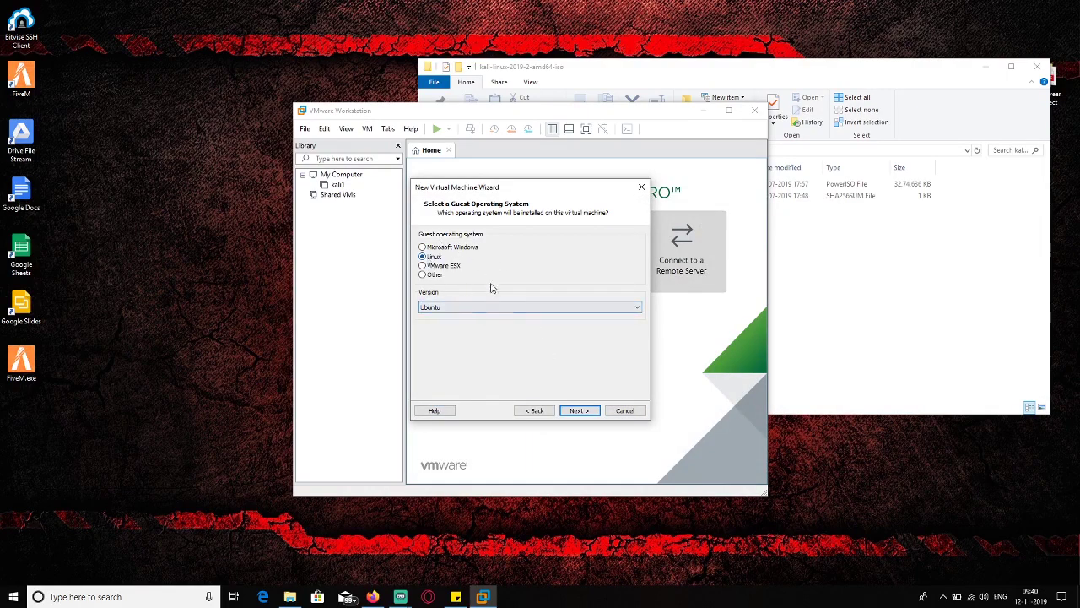
# - Choose Ubuntu as the Linux guest version and continue to naming
pyautogui.click(502, 309)
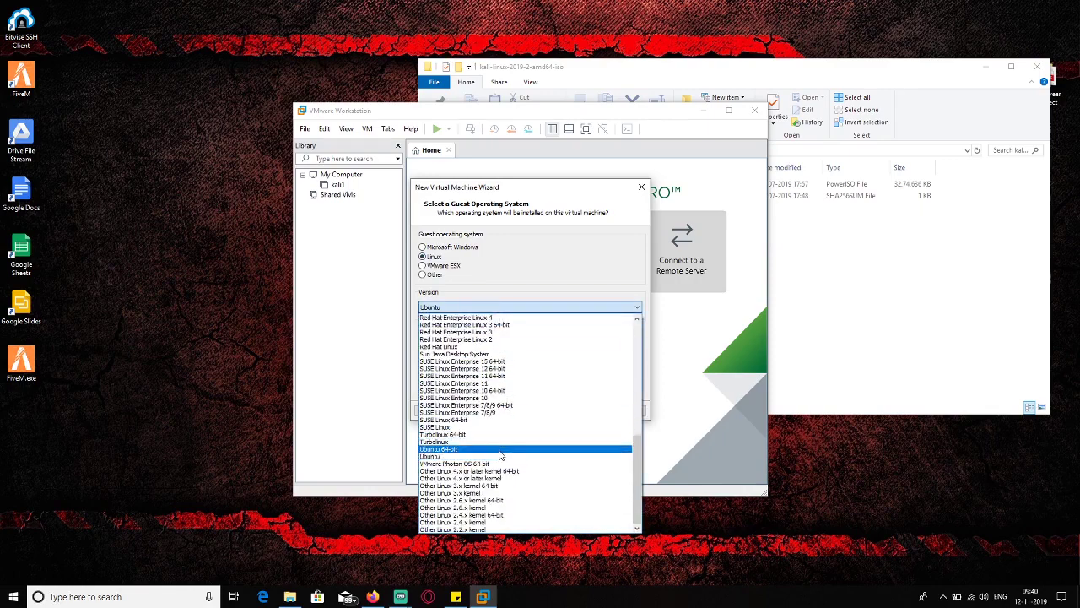
pyautogui.scroll(5, 496, 418)
pyautogui.scroll(6, 493, 405)
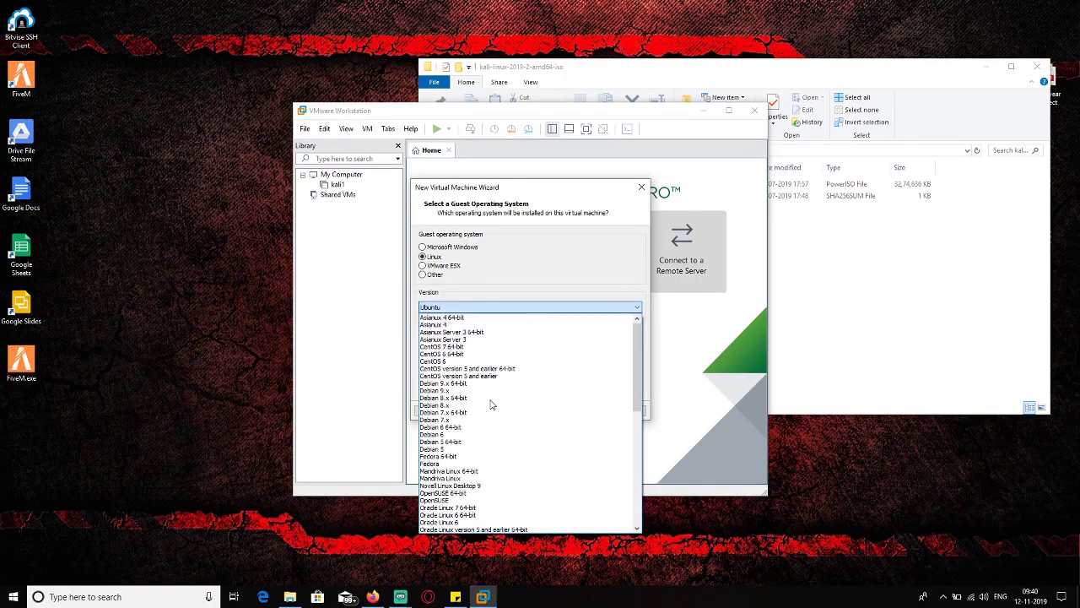
pyautogui.scroll(-12, 492, 404)
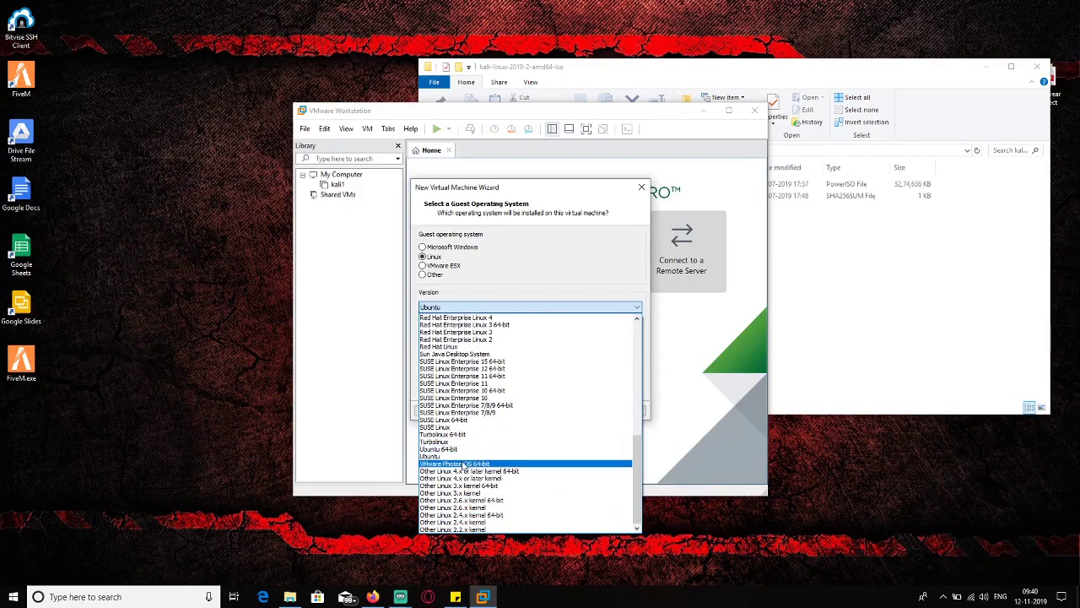
pyautogui.click(462, 457)
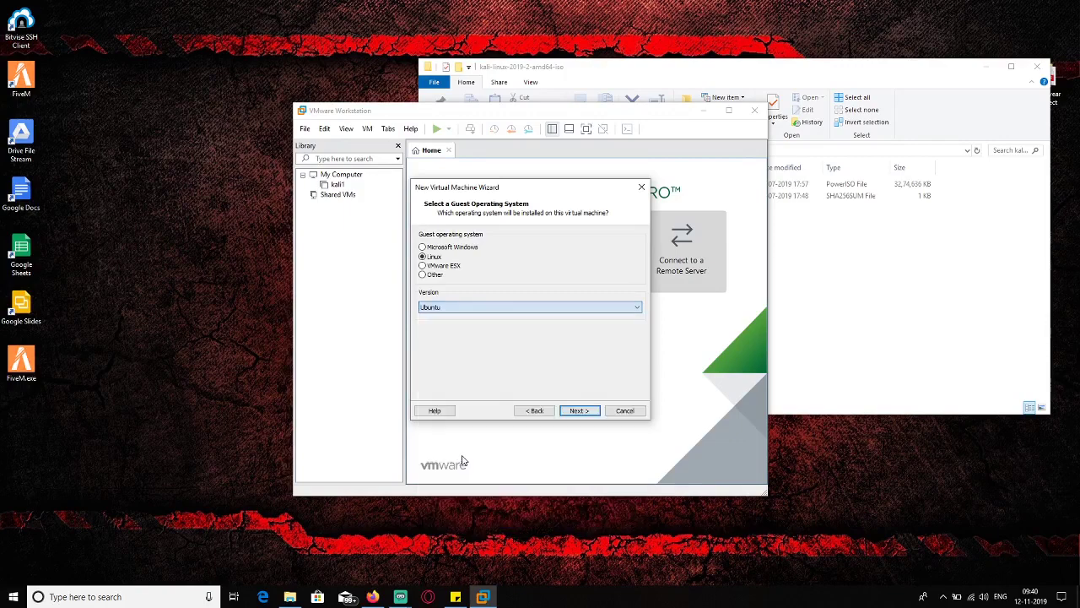
pyautogui.click(577, 410)
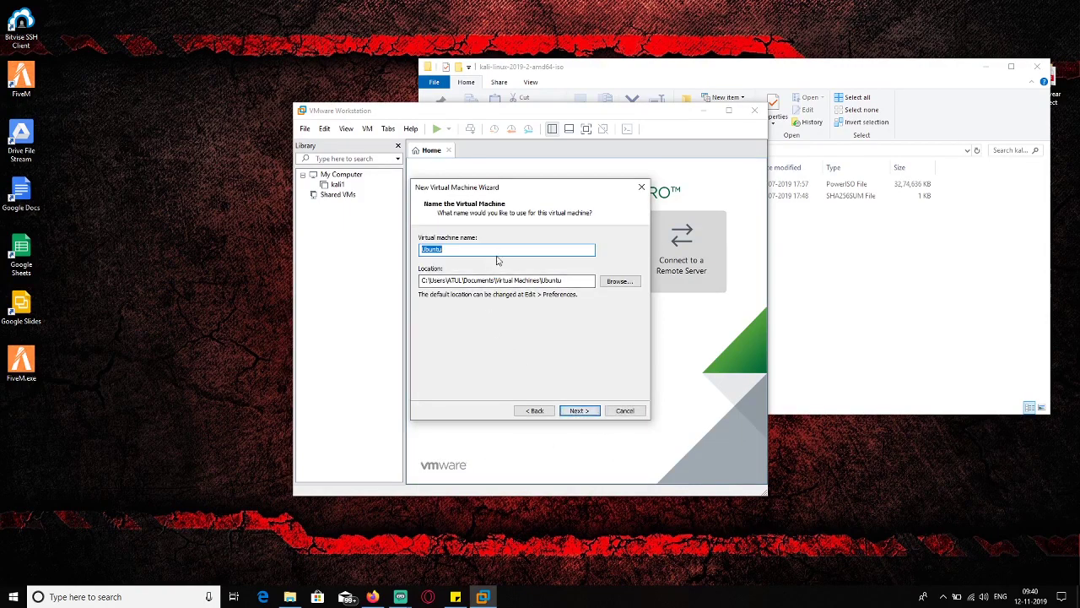
# - Name the VM kali_virtual, give it a 30 GB maximum disk, and finish the wizard
pyautogui.write('kali_virtual')
pyautogui.click(582, 410)
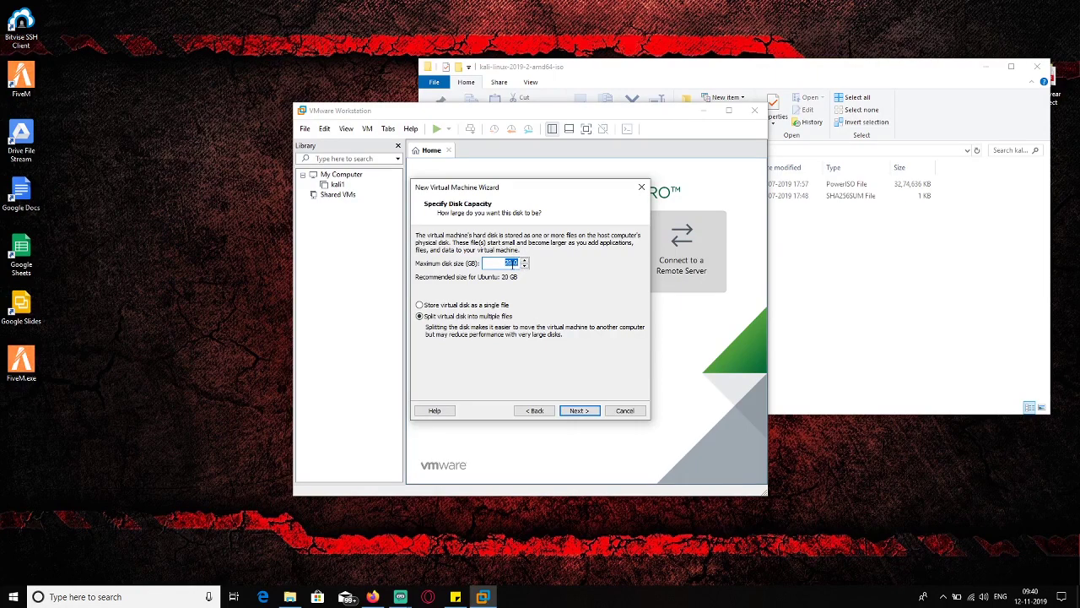
pyautogui.click(512, 264)
pyautogui.click(579, 411)
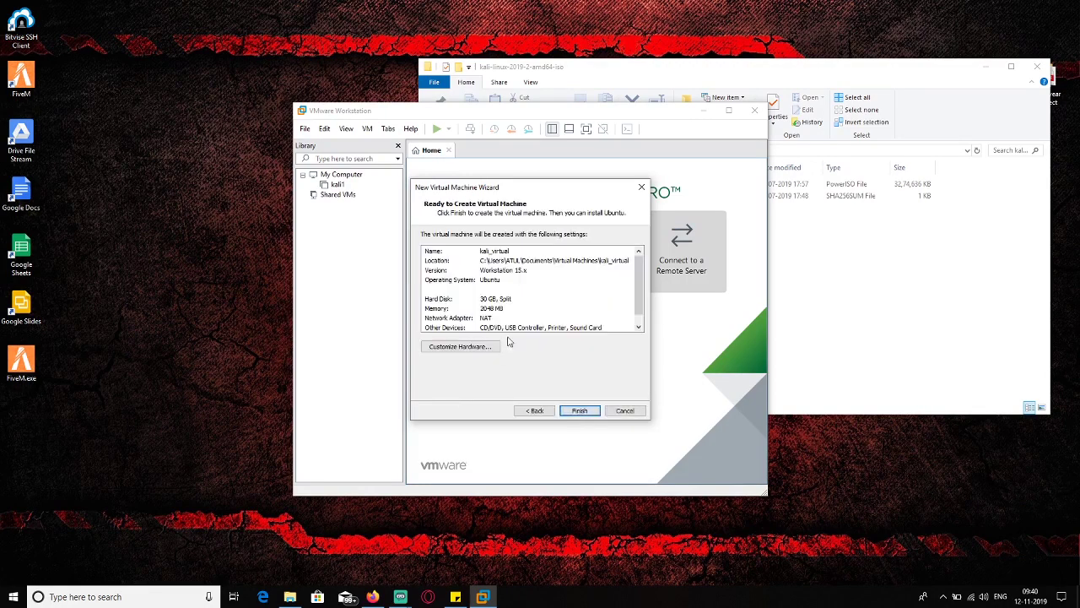
pyautogui.click(591, 411)
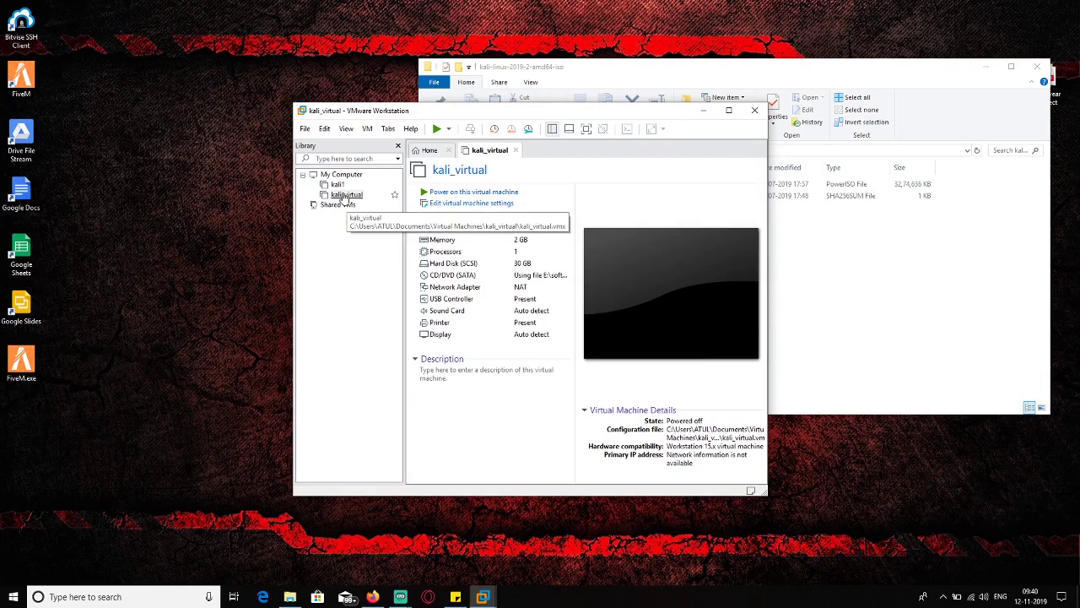
# - Power on kali_virtual and boot the Graphical install option from the Kali menu
pyautogui.click(488, 193)
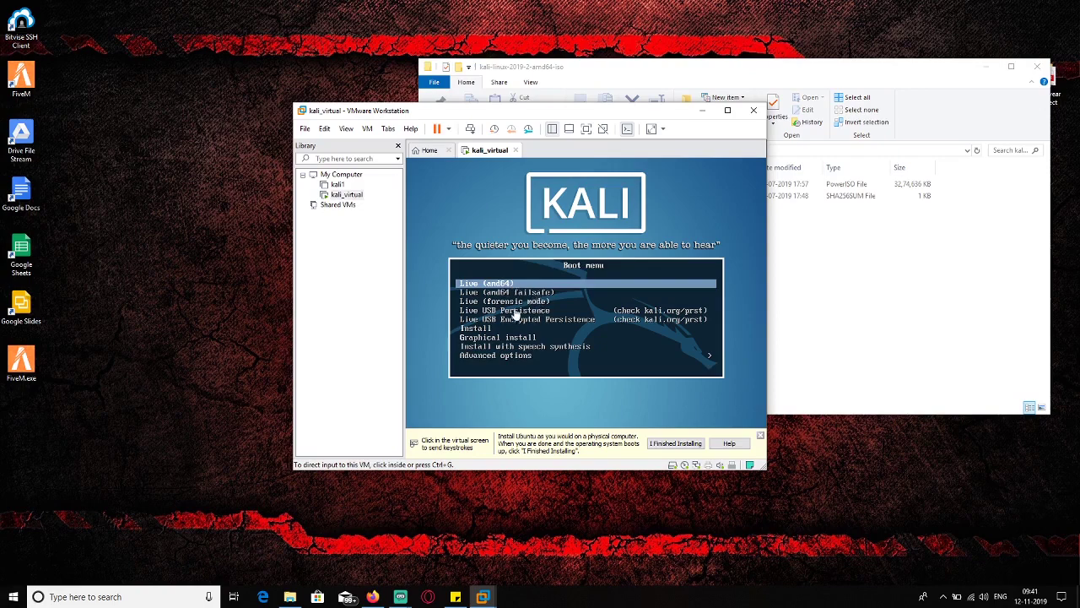
pyautogui.click(499, 338)
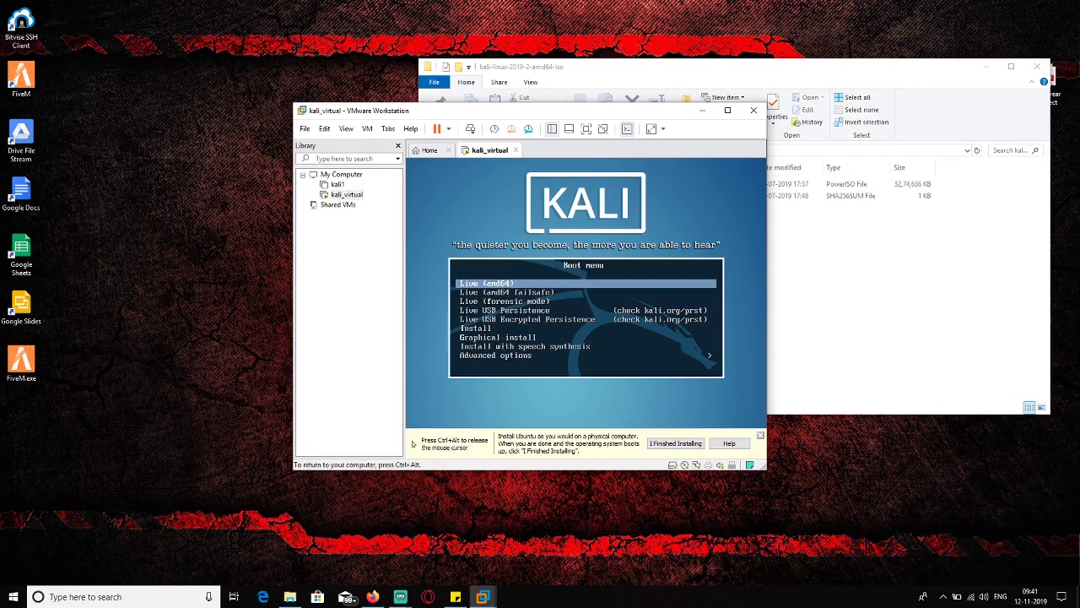
pyautogui.press('Down')
pyautogui.press('Down')
pyautogui.press('Down')
pyautogui.press('Down')
pyautogui.press('Down')
pyautogui.press('Down')
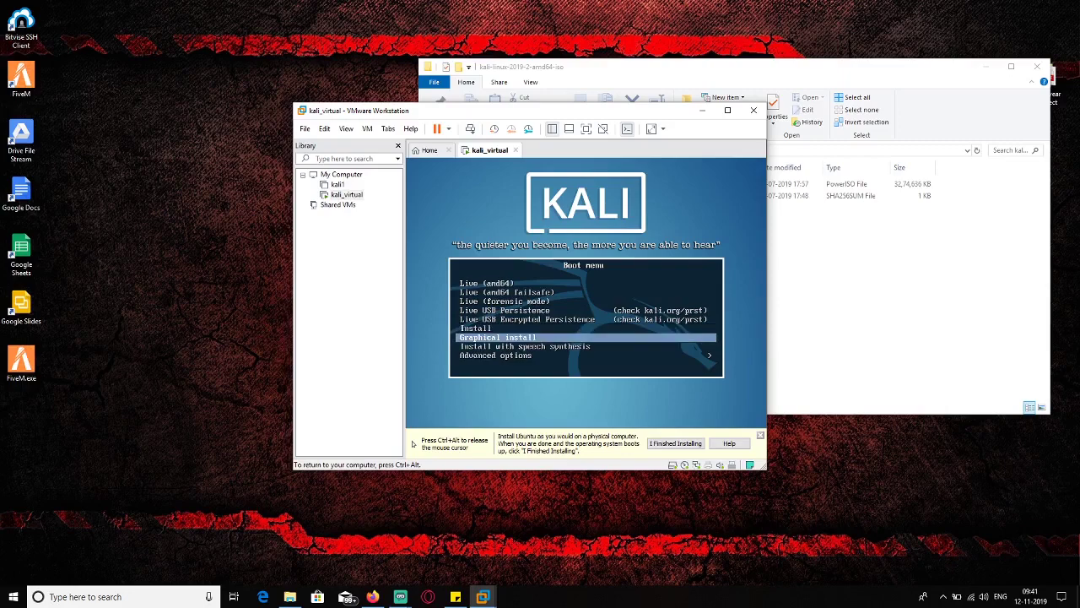
pyautogui.press('Return')
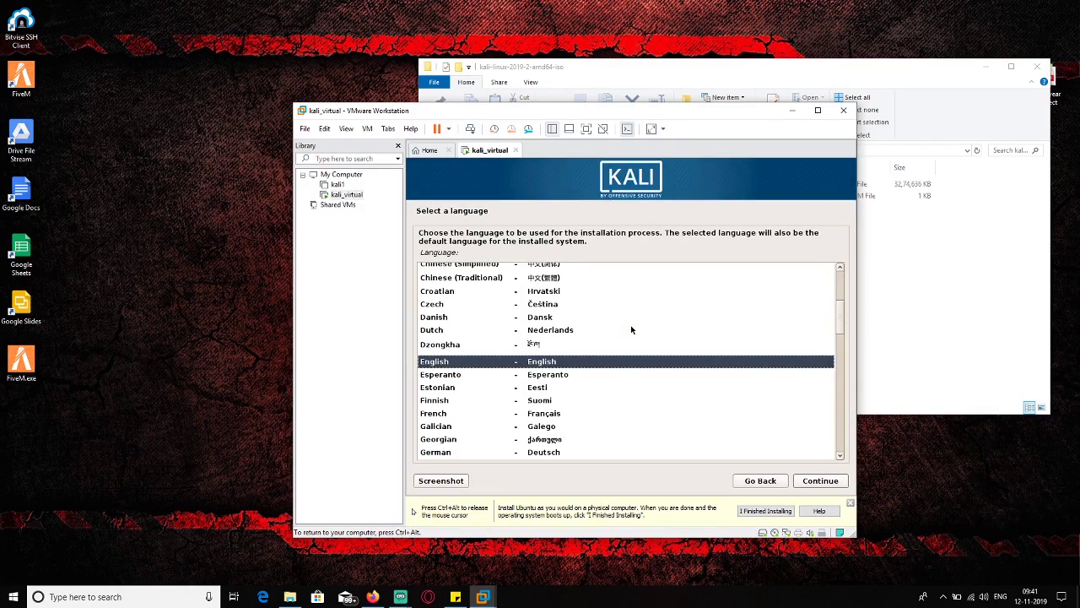
# - Pick English as the installer language and India as the location
pyautogui.press('Return')
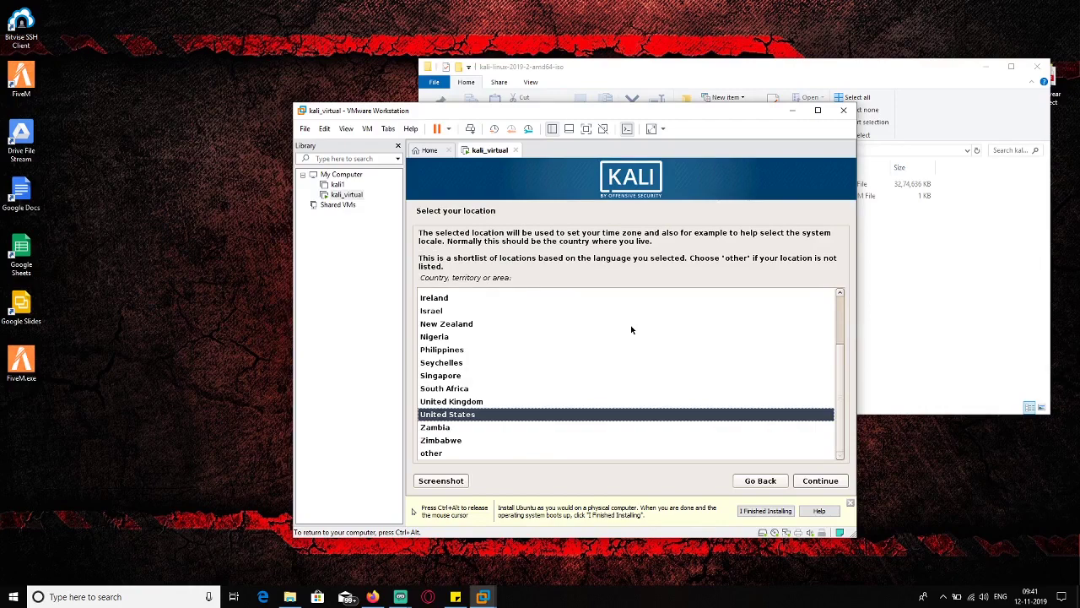
pyautogui.write('in')
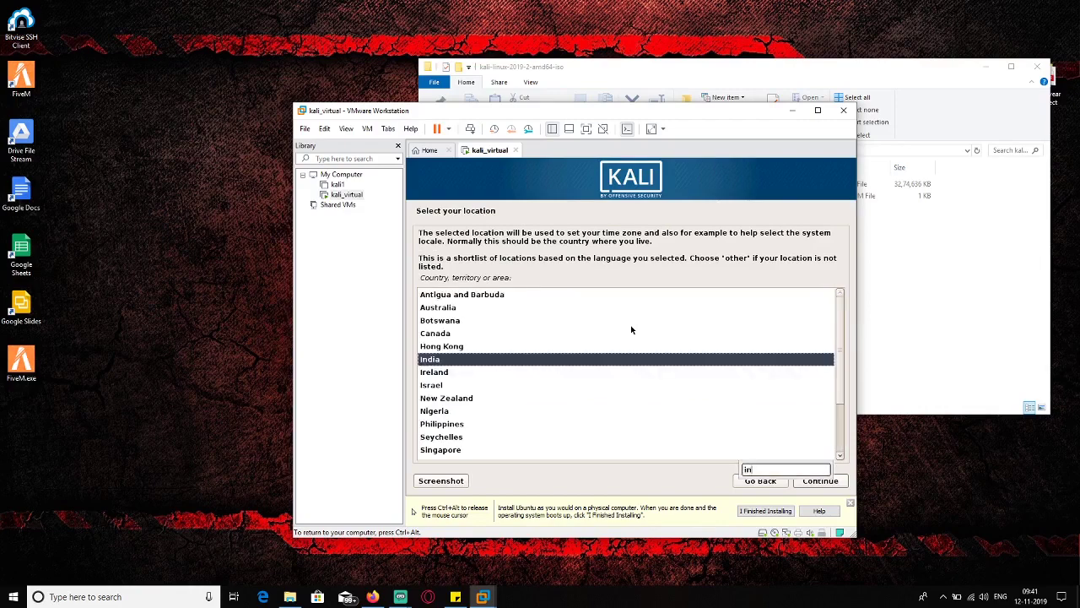
pyautogui.press('Return')
pyautogui.press('Return')
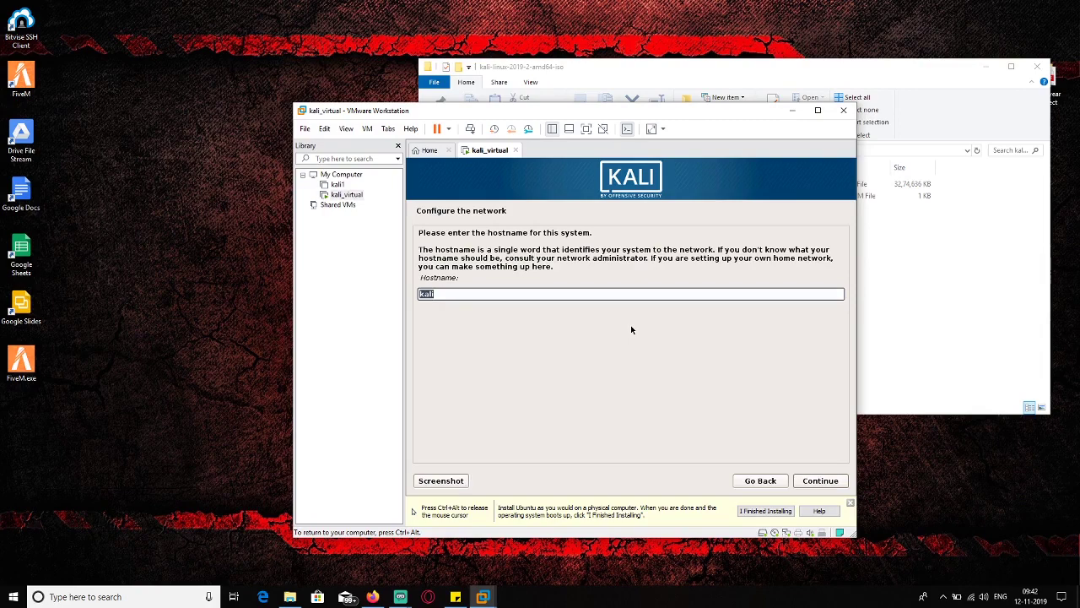
# - Keep hostname kali with no domain, then enter and confirm the root password
pyautogui.press('Return')
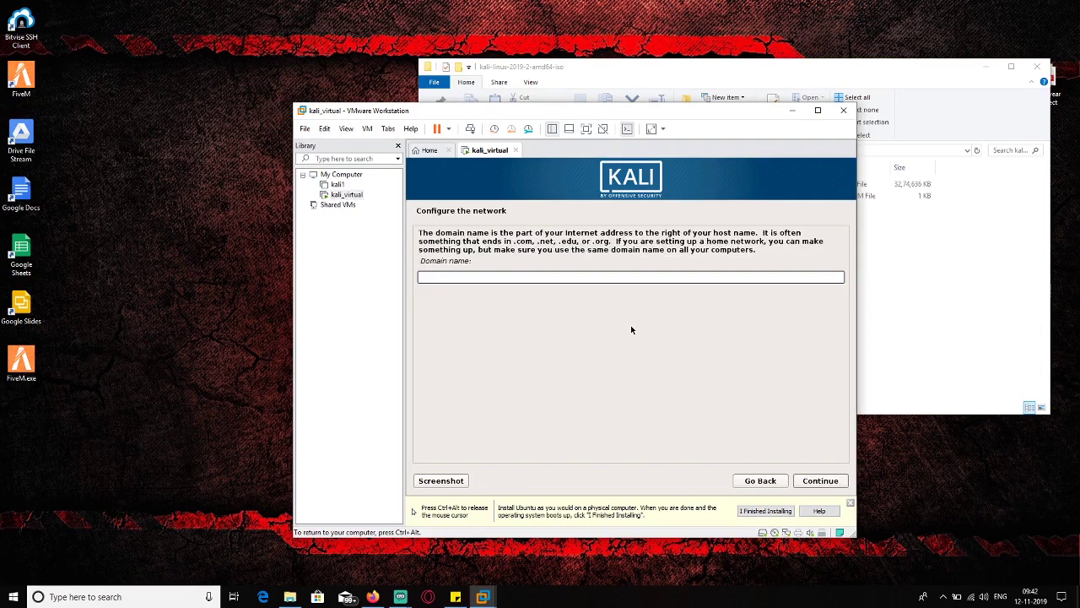
pyautogui.press('Return')
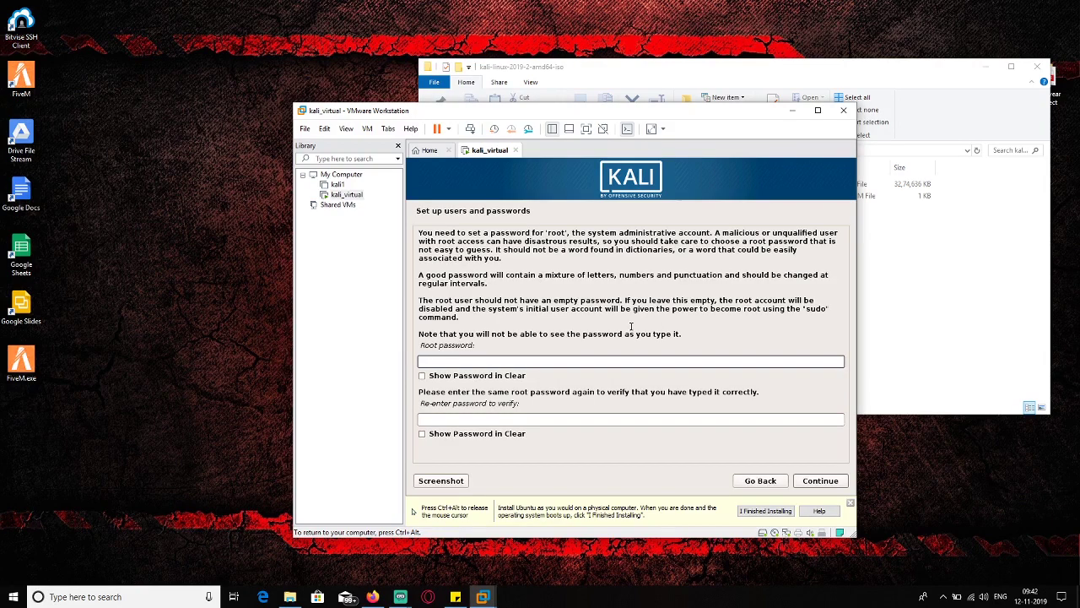
pyautogui.write('toor')
pyautogui.click(455, 420)
pyautogui.write('toor')
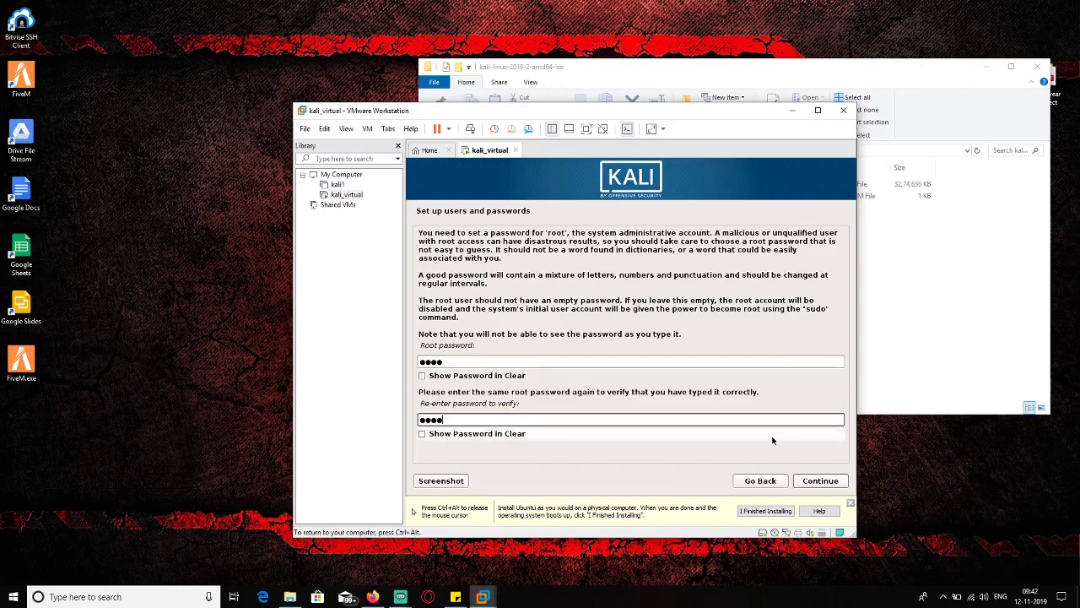
pyautogui.click(820, 480)
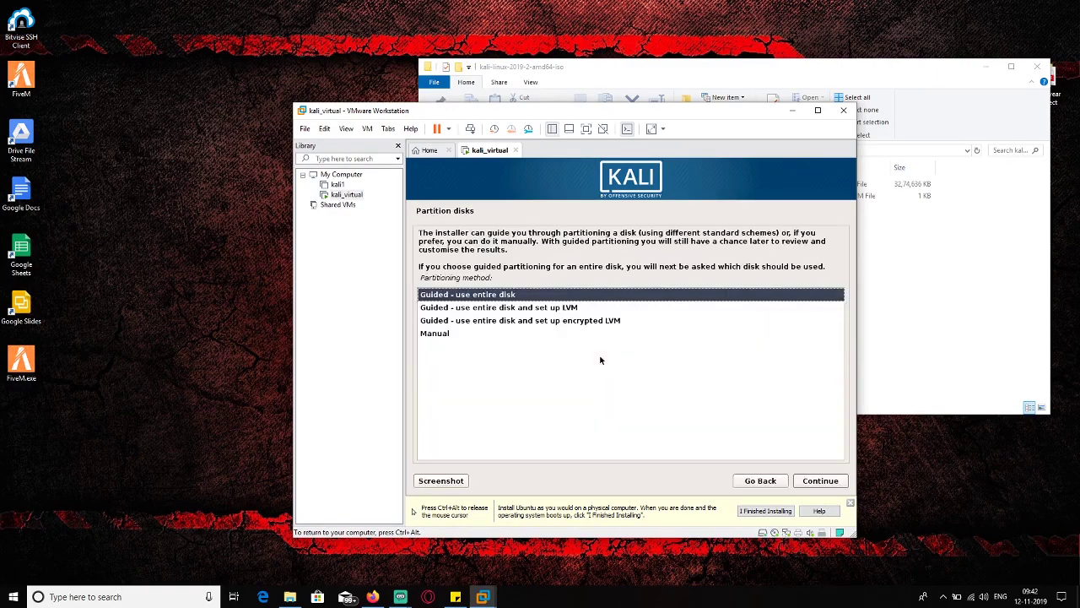
# - Partition the whole SCSI3 disk with guided, all-files-in-one-partition layout and write the changes to disk
pyautogui.press('Return')
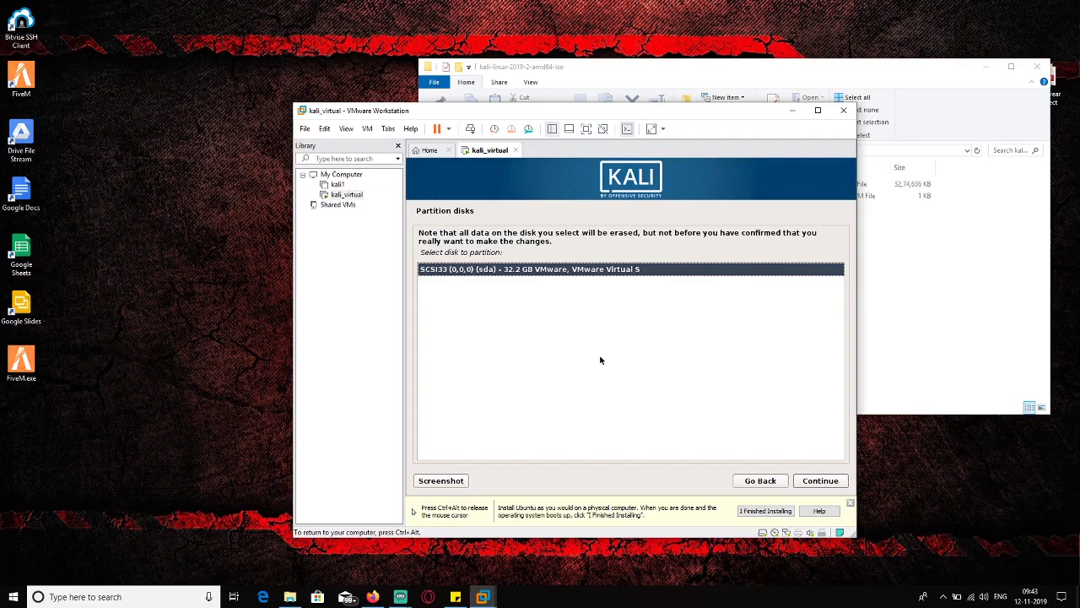
pyautogui.press('Return')
pyautogui.press('Return')
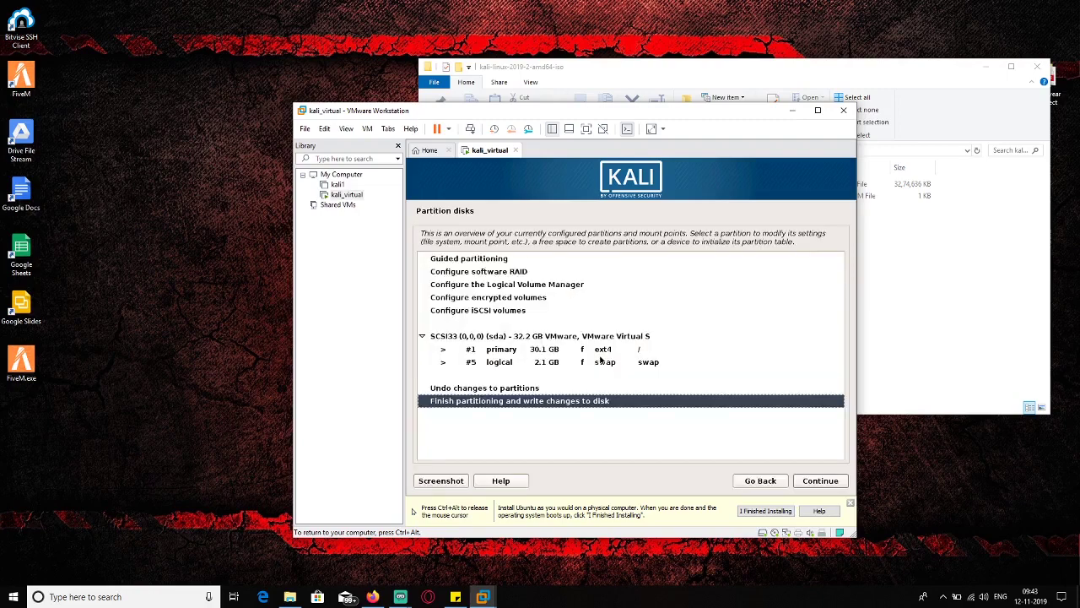
pyautogui.press('Return')
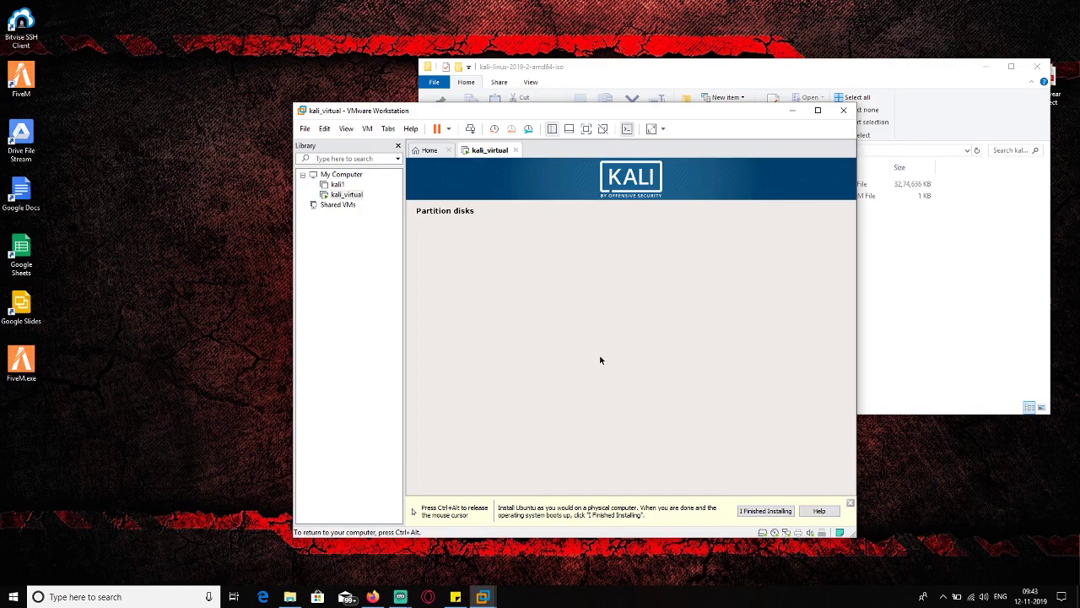
pyautogui.press('Down')
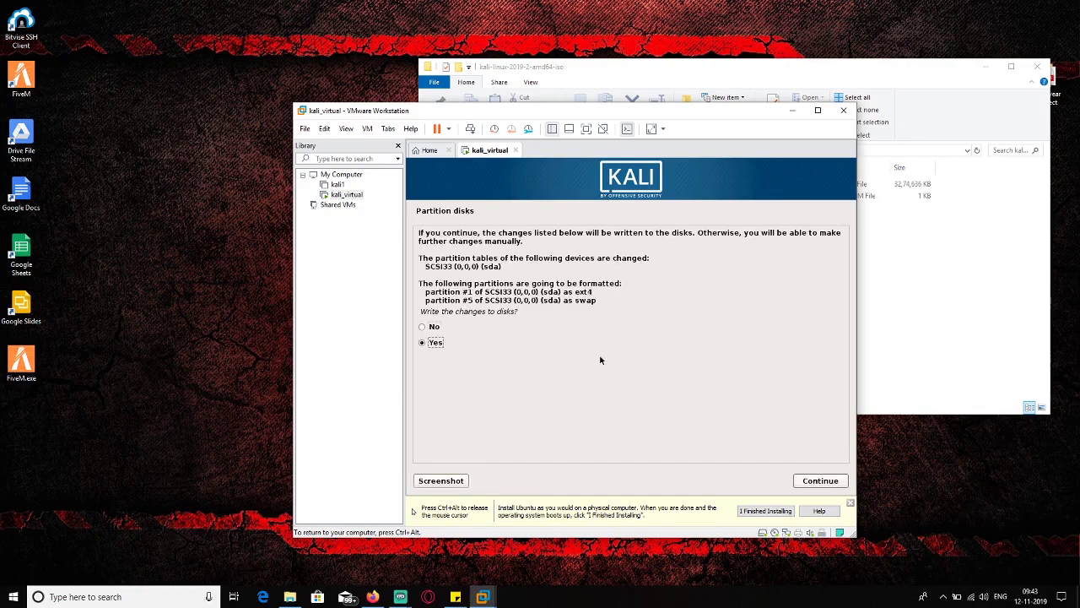
pyautogui.press('Return')
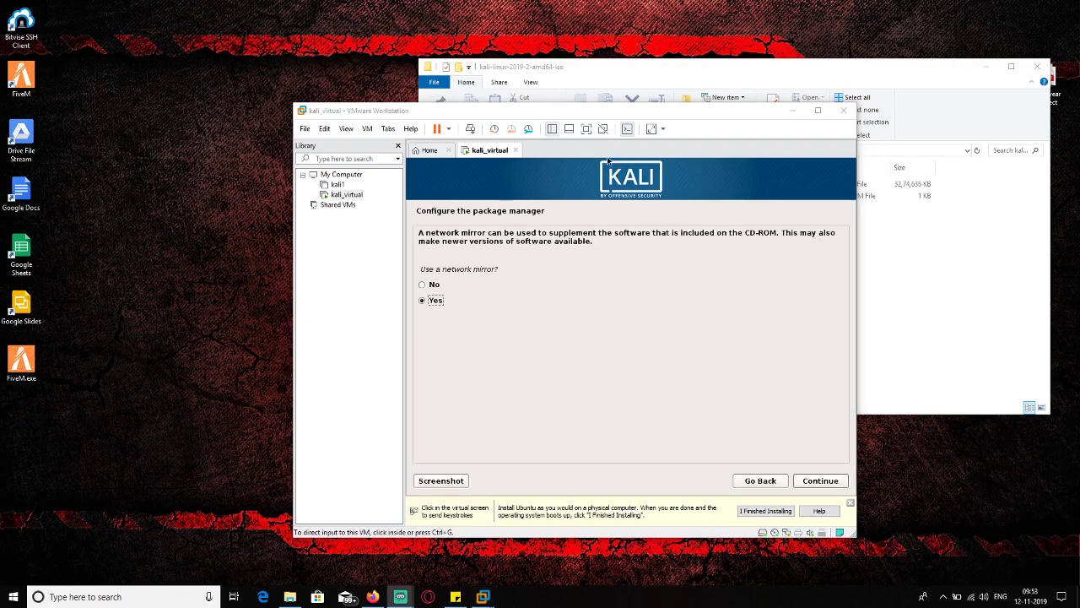
# - Accept using a network mirror and leave the HTTP proxy blank
pyautogui.click(819, 481)
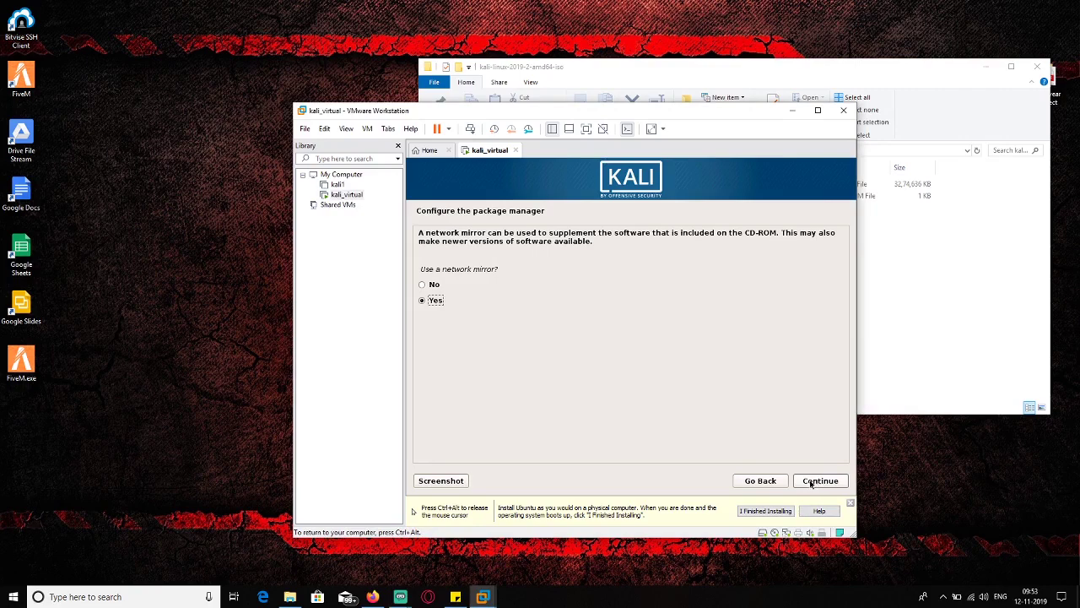
pyautogui.click(811, 481)
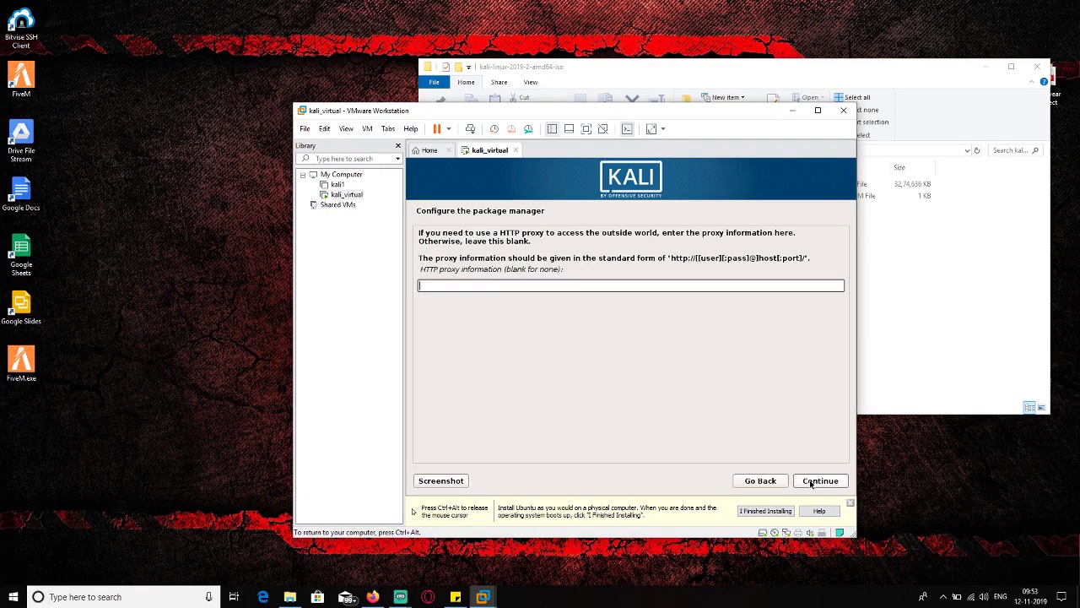
pyautogui.click(811, 481)
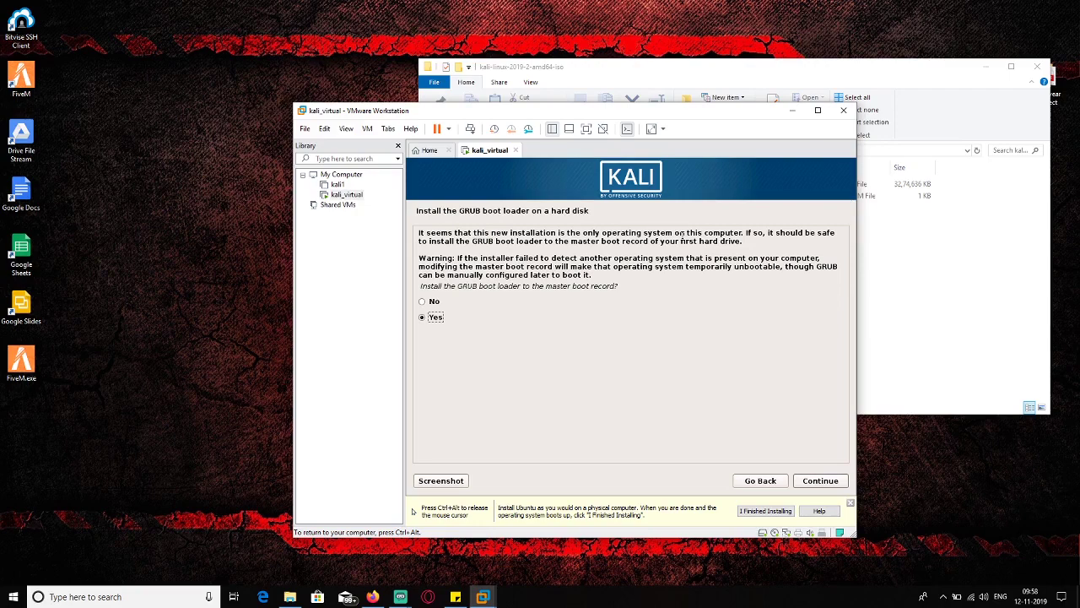
# - Install the GRUB boot loader to /dev/sda
pyautogui.press('Return')
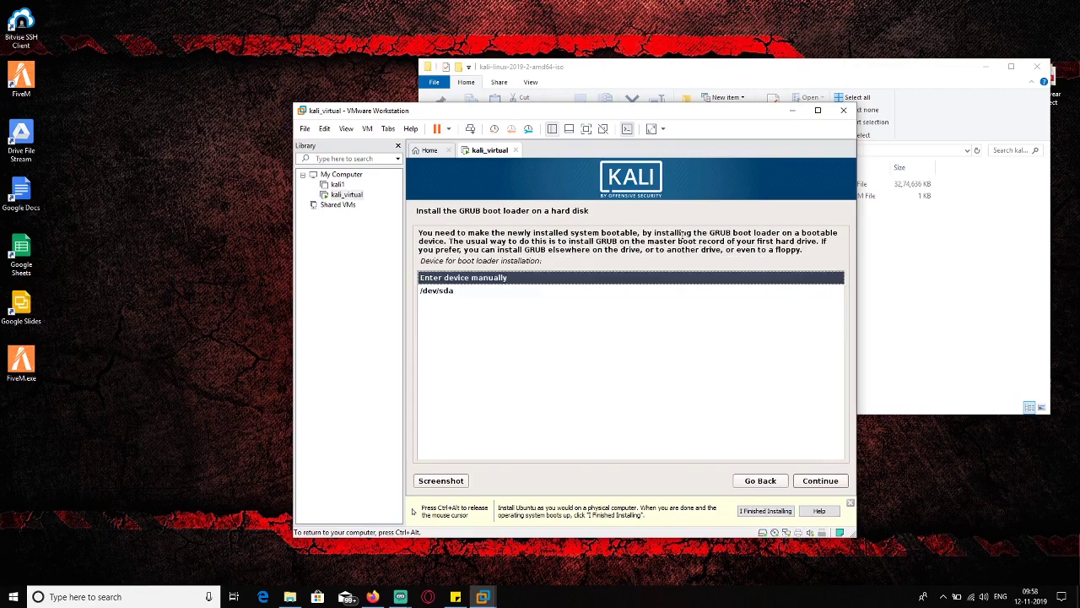
pyautogui.press('Down')
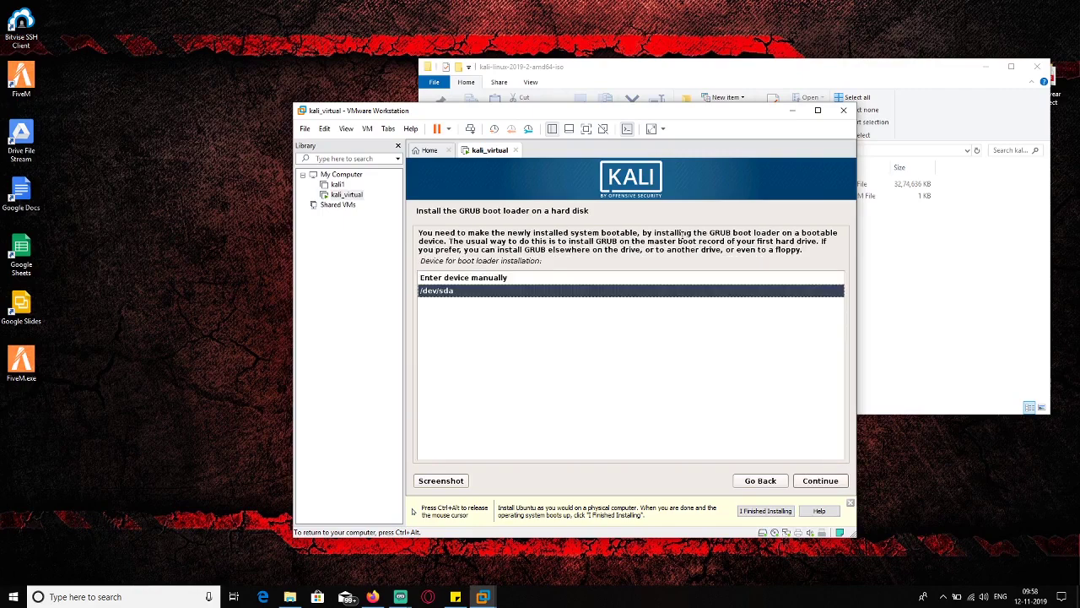
pyautogui.press('Return')
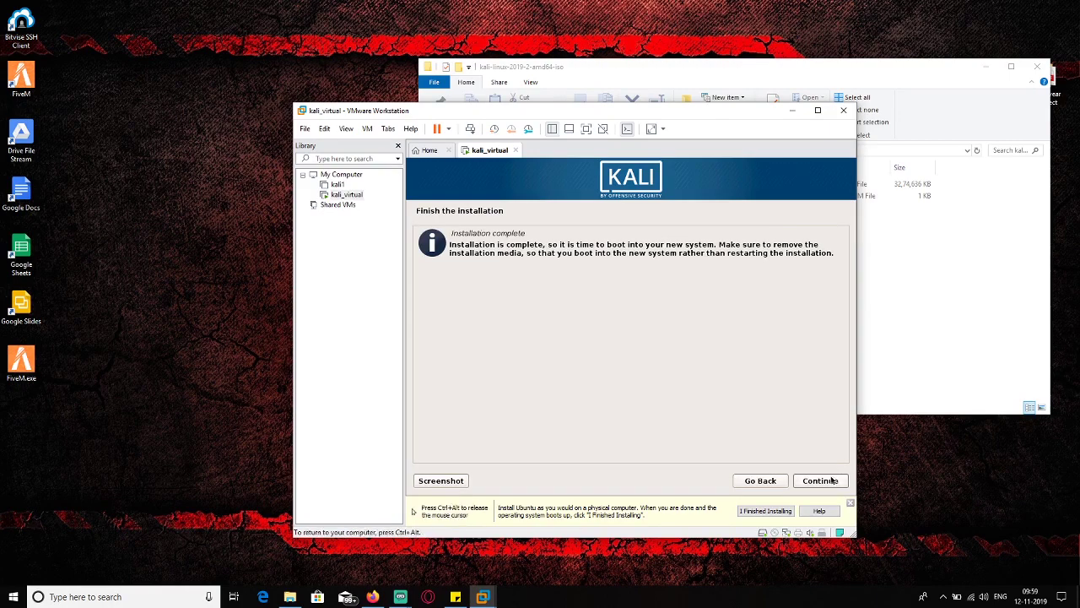
# - Continue past the Installation complete screen so the VM reboots to the GRUB menu
pyautogui.click(820, 480)
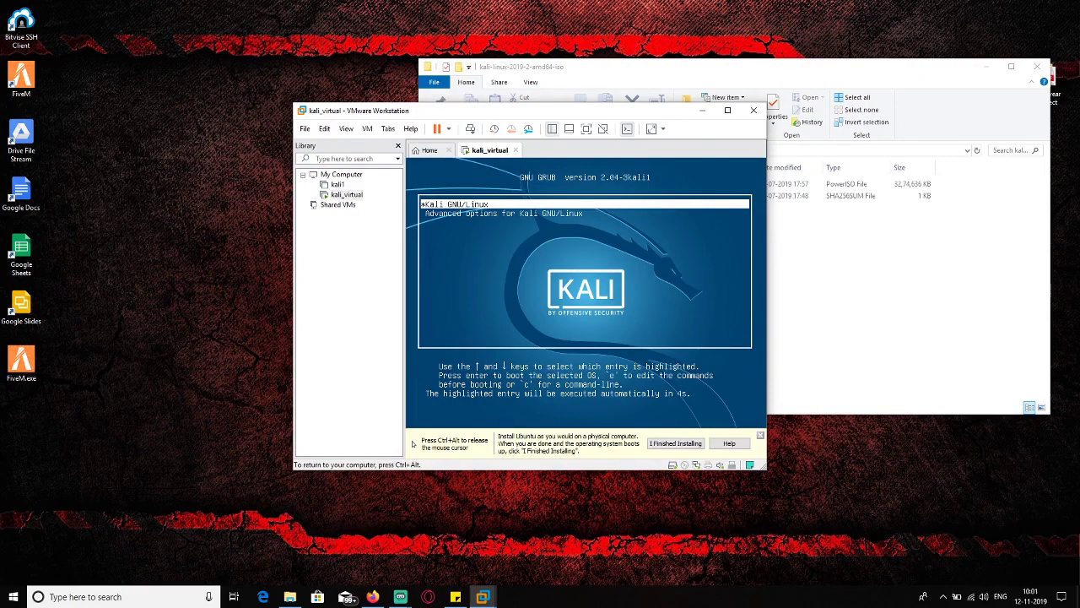
# - Boot Kali GNU/Linux from GRUB and sign in as root with the account password
pyautogui.press('Return')
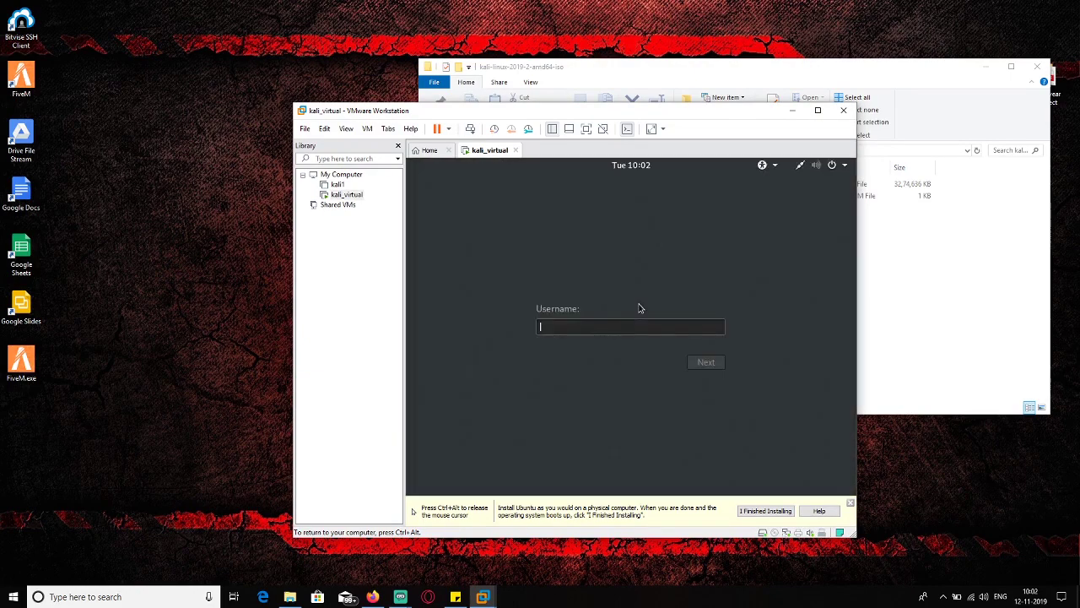
pyautogui.write('root')
pyautogui.press('Return')
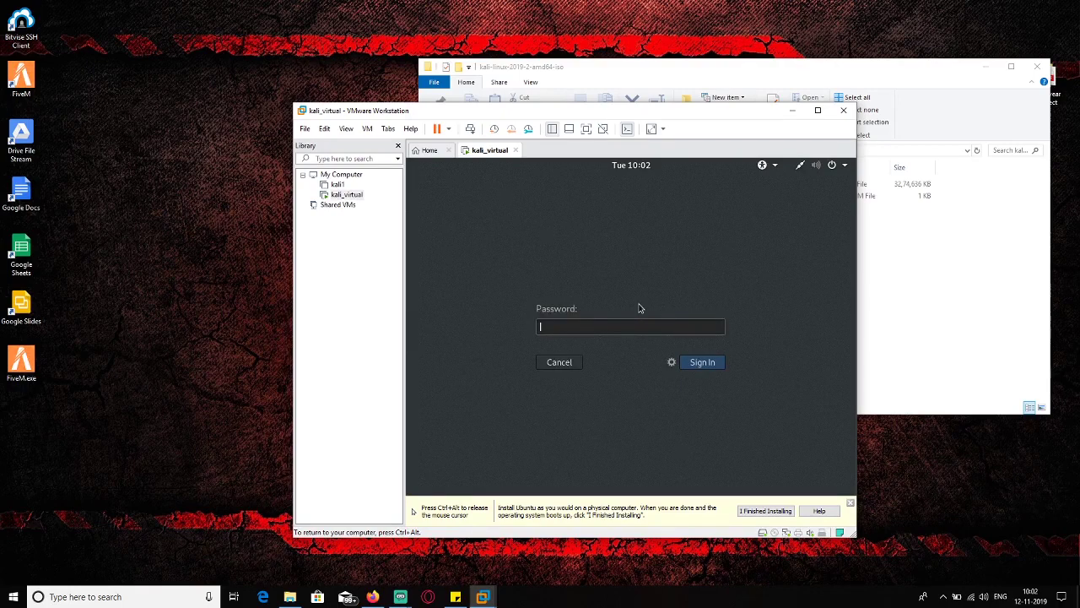
pyautogui.write('toor')
pyautogui.press('Return')
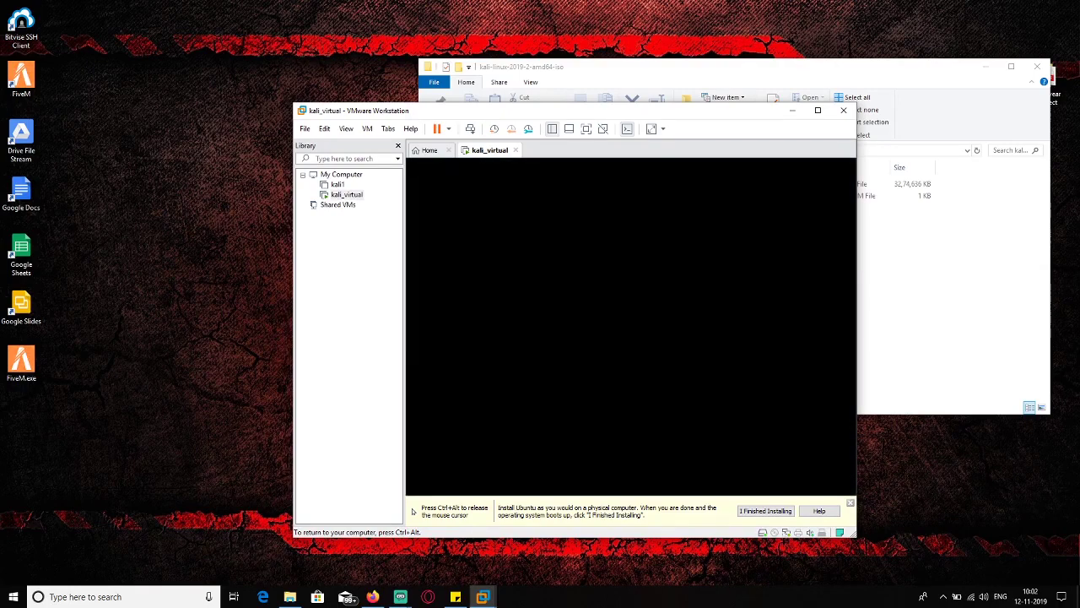